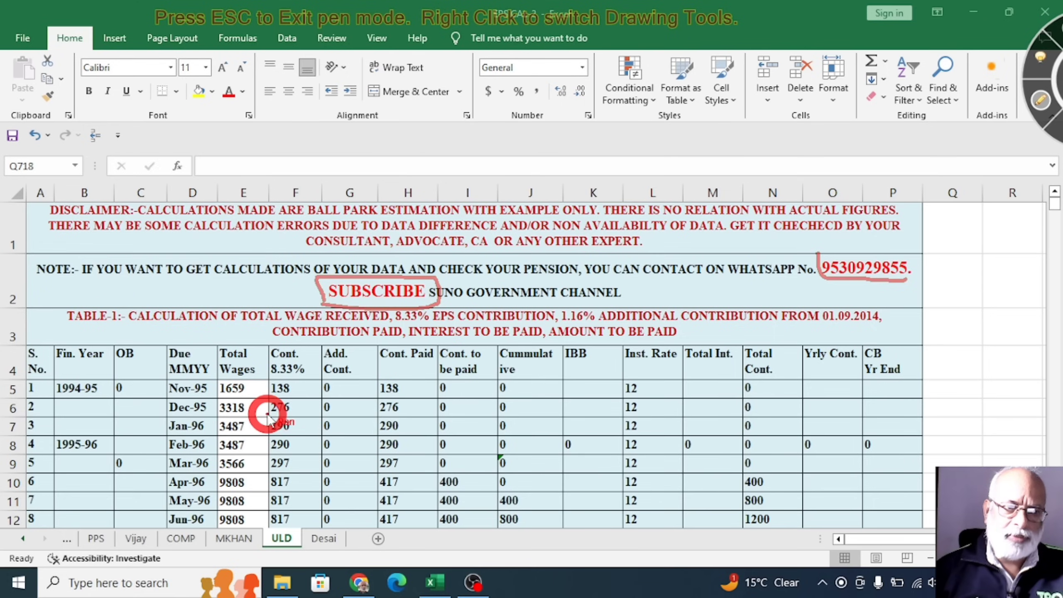
Draw downward pen lines along the Total Wages and IBB columns of Table-1 and leave pen mode.
left_click_drag(263, 385, 260, 500)
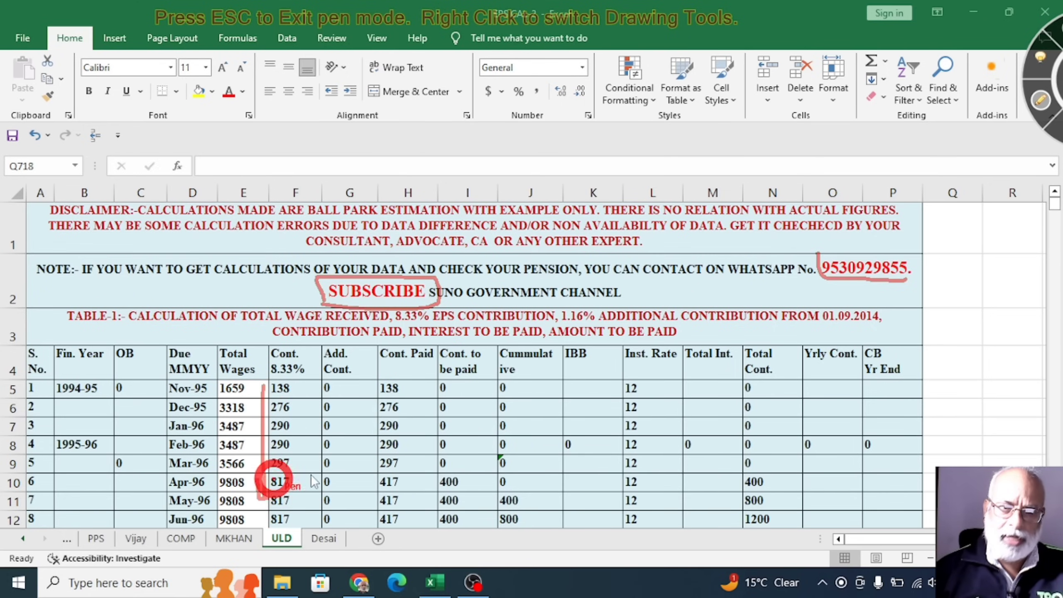
mouse_move(583, 392)
left_mouse_down()
mouse_move(585, 511)
mouse_move(613, 498)
left_mouse_up()
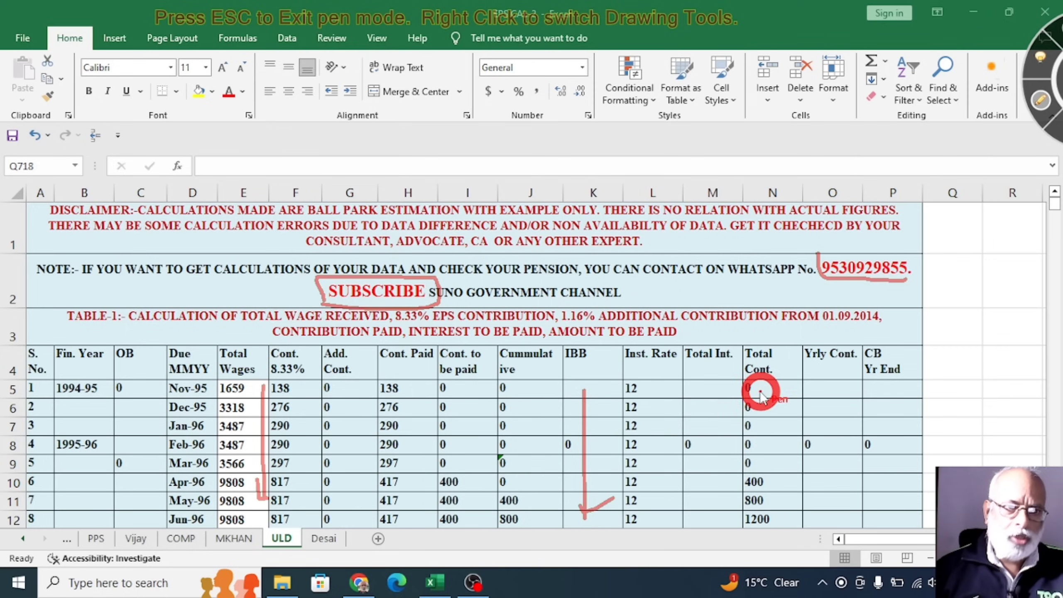
left_click(1040, 103)
Mark the wage and contribution figures in Table-1's TOTAL row and the Jun-24 closing balance with the pen.
scroll(356, 431, "down", 12)
scroll(364, 436, "down", 20)
scroll(364, 436, "down", 20)
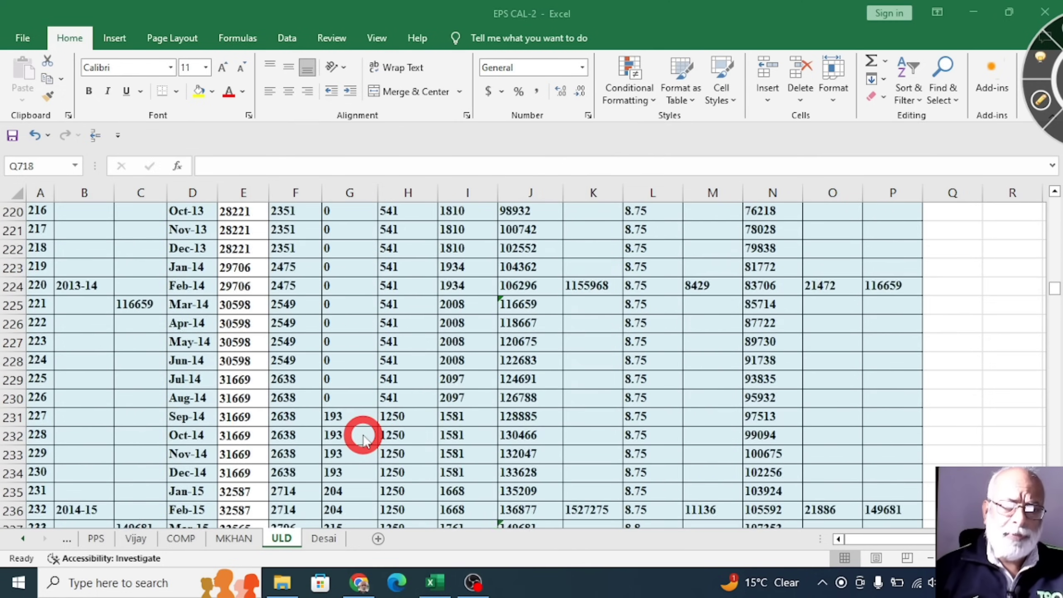
scroll(363, 437, "down", 20)
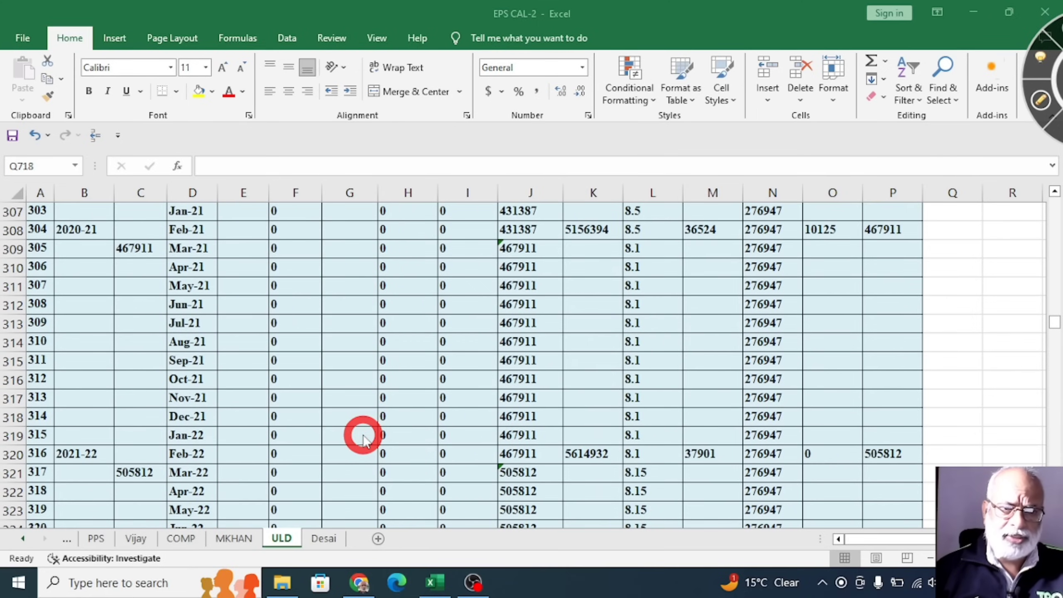
scroll(363, 437, "down", 13)
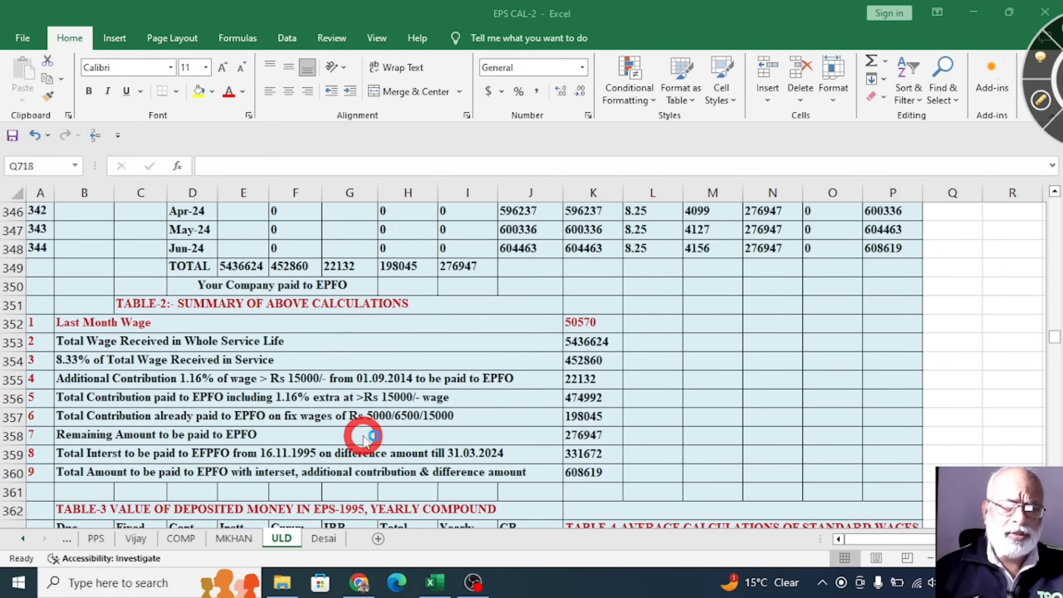
scroll(363, 438, "down", 1)
scroll(364, 438, "up", 1)
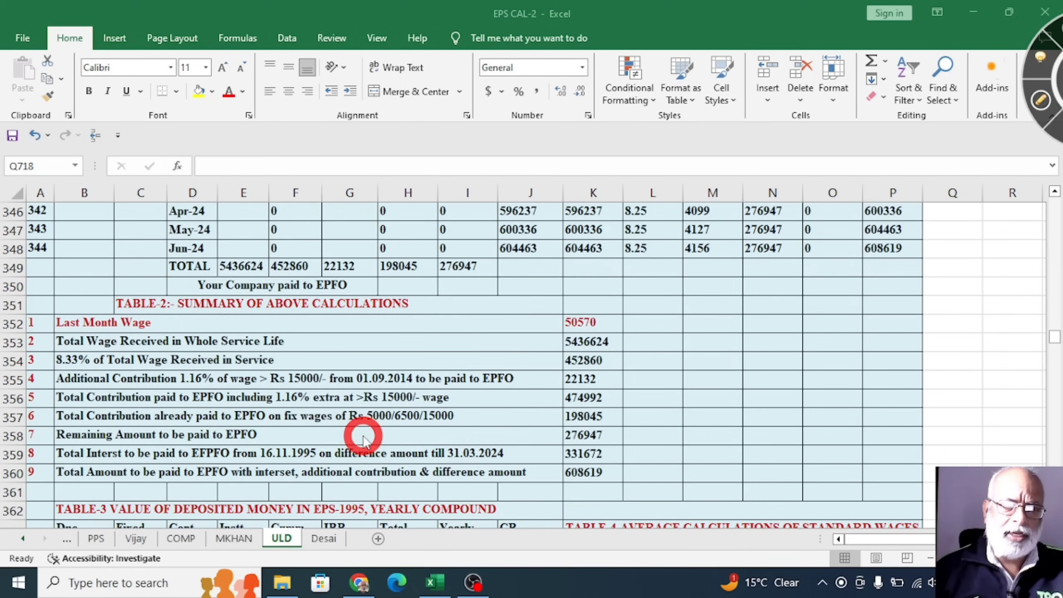
left_click(1042, 104)
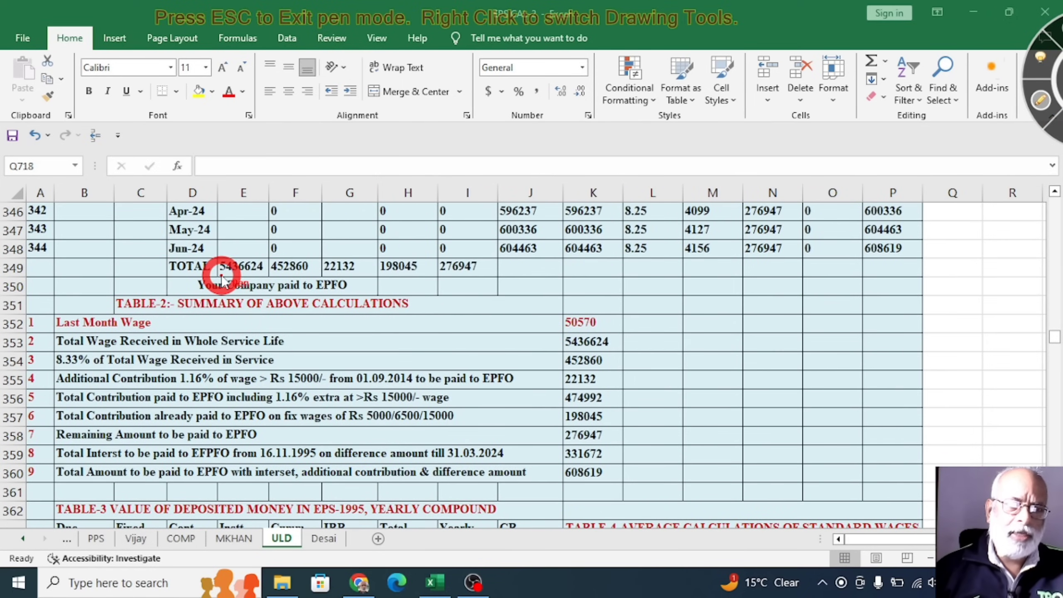
mouse_move(270, 273)
left_mouse_down()
mouse_move(250, 254)
mouse_move(208, 251)
mouse_move(204, 270)
mouse_move(314, 276)
left_mouse_up()
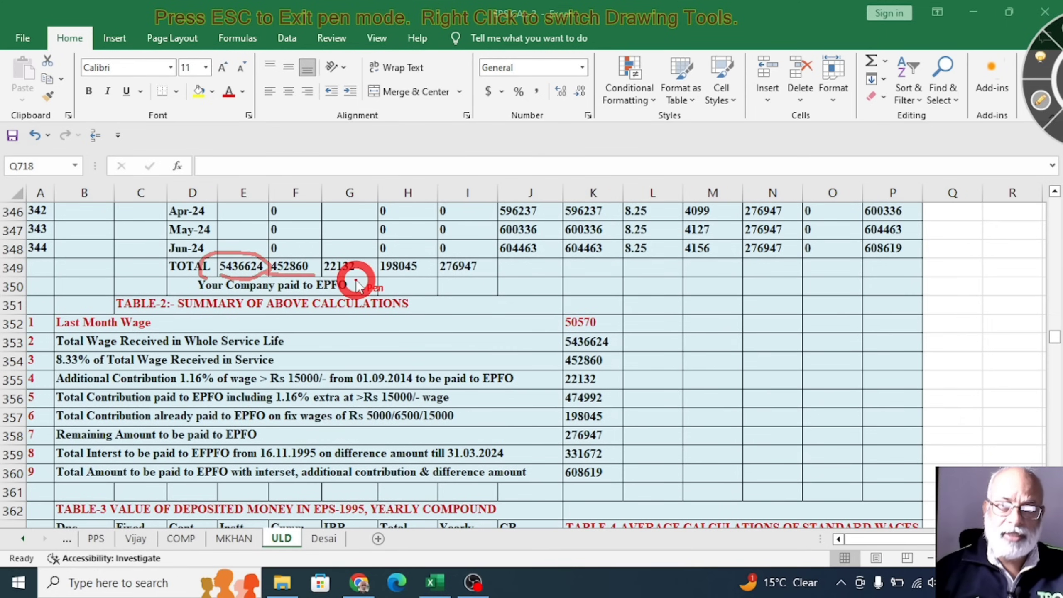
mouse_move(332, 283)
left_mouse_down()
mouse_move(367, 278)
mouse_move(369, 247)
mouse_move(335, 244)
mouse_move(320, 277)
left_mouse_up()
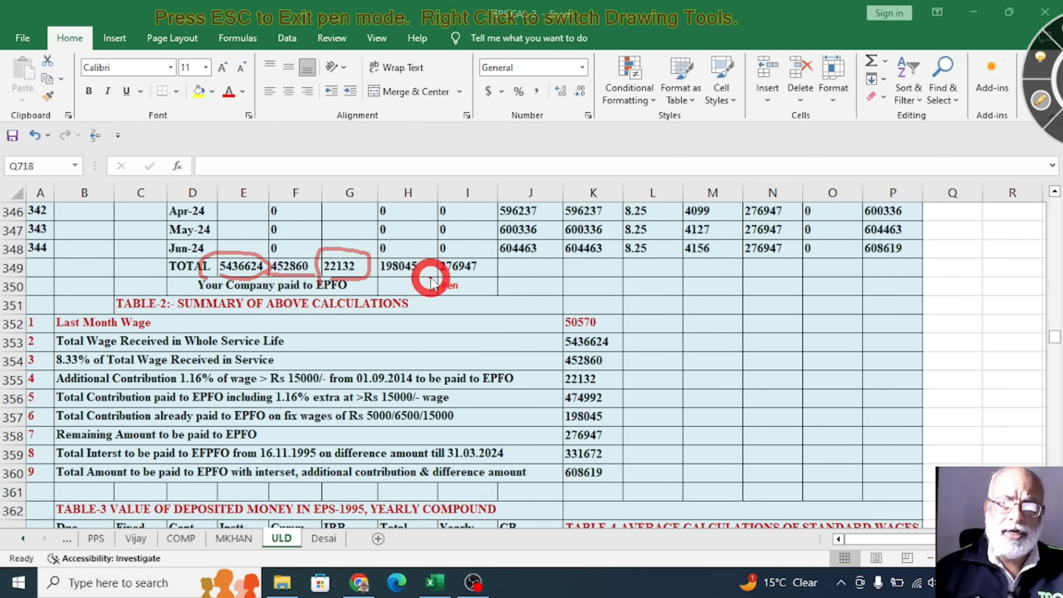
mouse_move(379, 278)
left_mouse_down()
mouse_move(422, 273)
mouse_move(415, 254)
mouse_move(380, 256)
mouse_move(373, 278)
left_mouse_up()
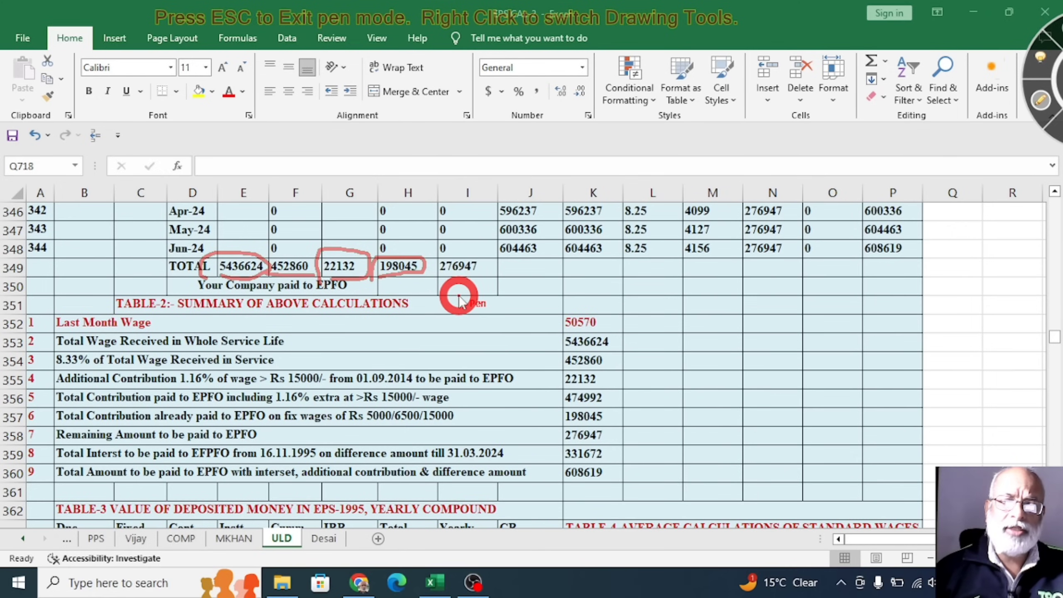
mouse_move(436, 276)
left_mouse_down()
mouse_move(480, 276)
mouse_move(472, 258)
mouse_move(435, 261)
left_mouse_up()
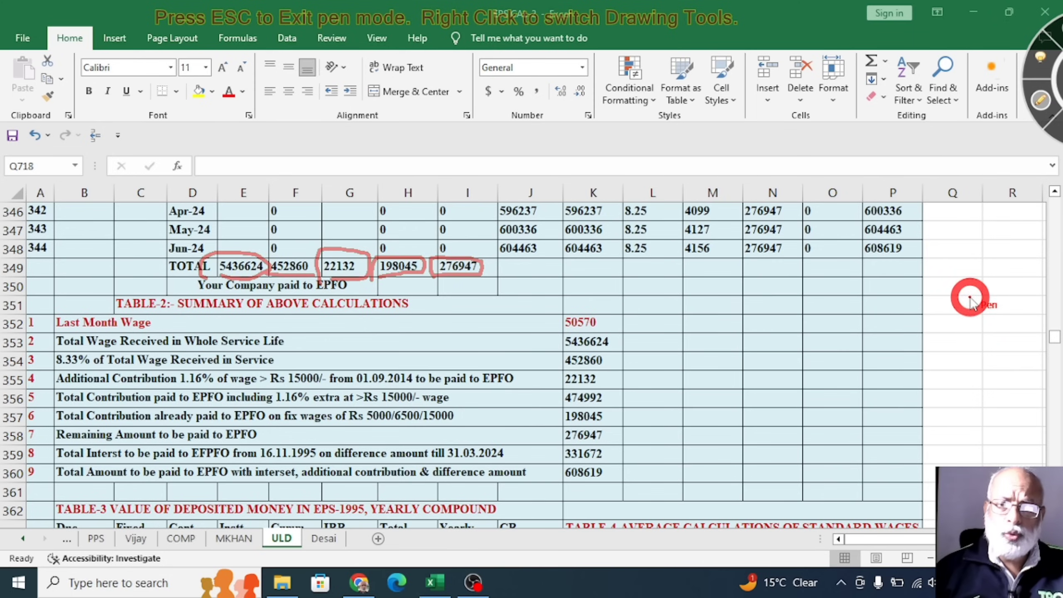
mouse_move(852, 240)
left_mouse_down()
mouse_move(855, 263)
mouse_move(904, 265)
mouse_move(918, 250)
mouse_move(853, 239)
left_mouse_up()
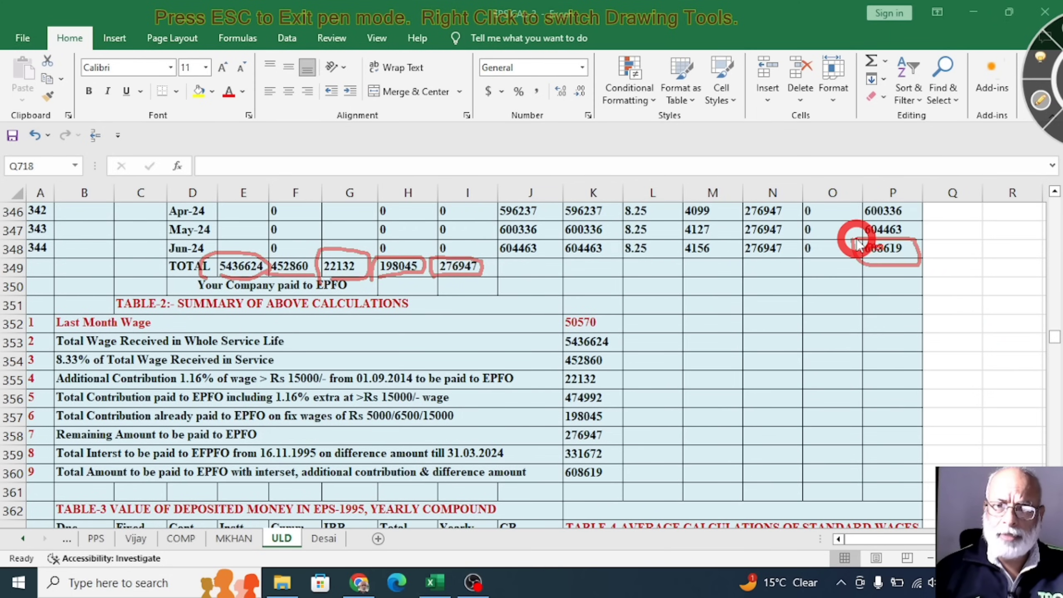
Circle the Last Month Wage amount and bracket the whole column of amounts in the Table-2 summary.
mouse_move(610, 314)
left_mouse_down()
mouse_move(552, 302)
mouse_move(541, 325)
mouse_move(584, 335)
mouse_move(613, 321)
mouse_move(613, 311)
left_mouse_up()
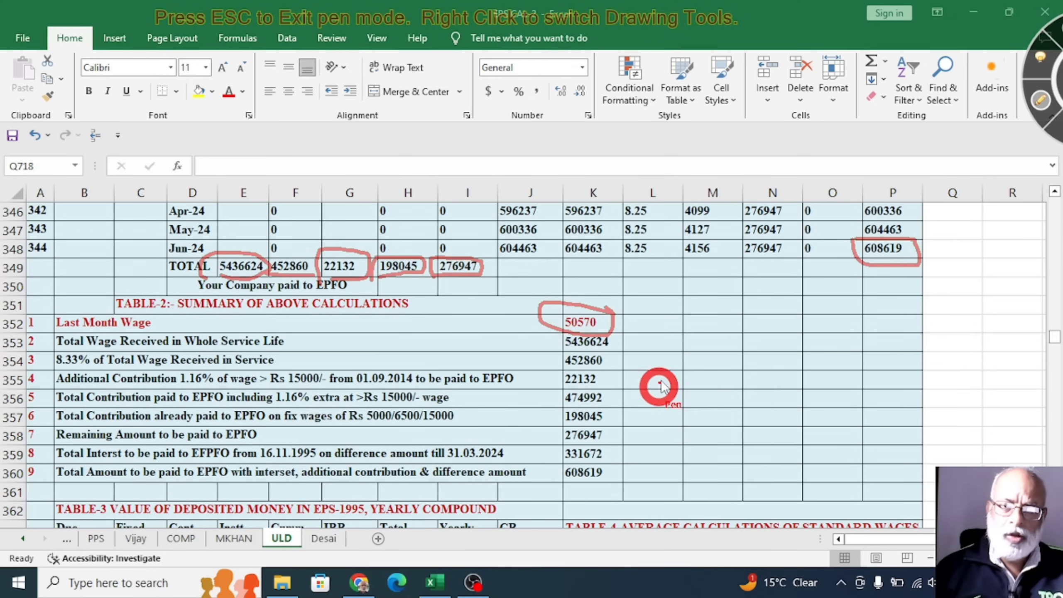
mouse_move(623, 312)
left_mouse_down()
mouse_move(636, 311)
mouse_move(631, 486)
left_mouse_up()
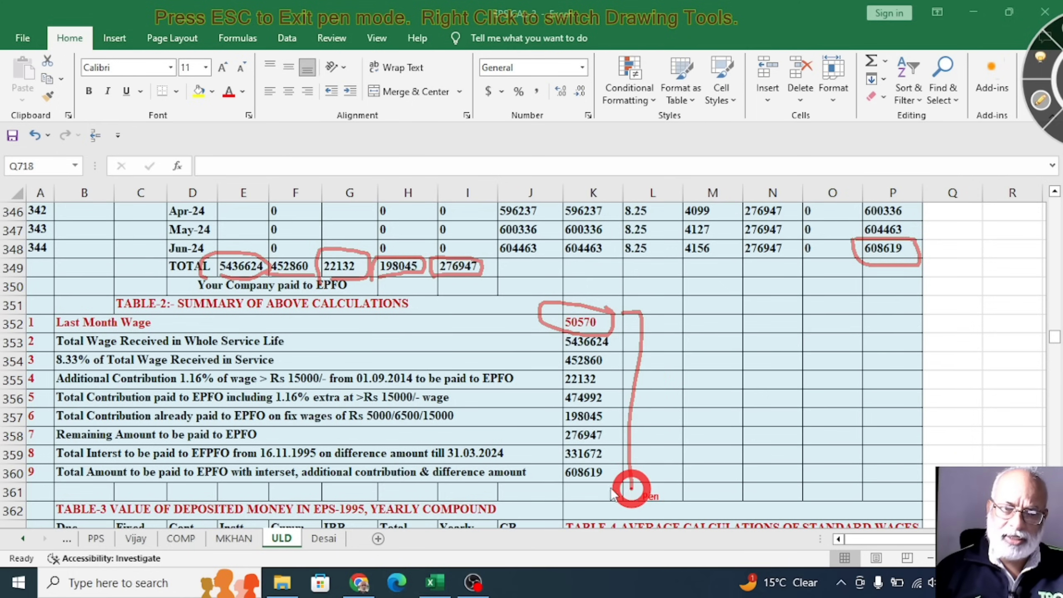
left_click_drag(550, 330, 551, 475)
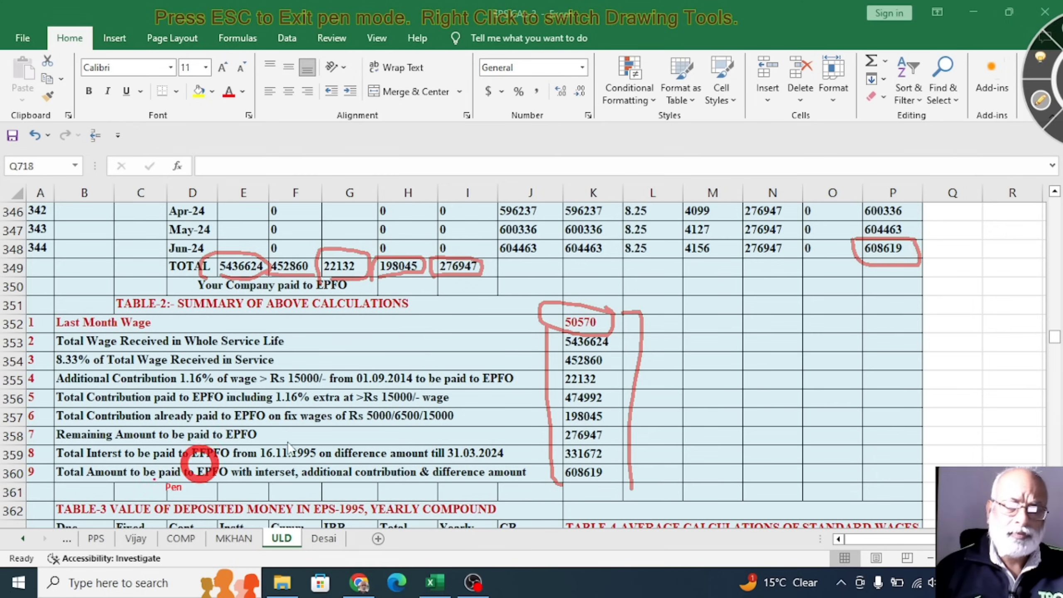
left_click(1041, 100)
Draw a vertical pen line along the Cont. Paid column of Table-3 from Nov-95 to Sep-96.
scroll(477, 322, "down", 3)
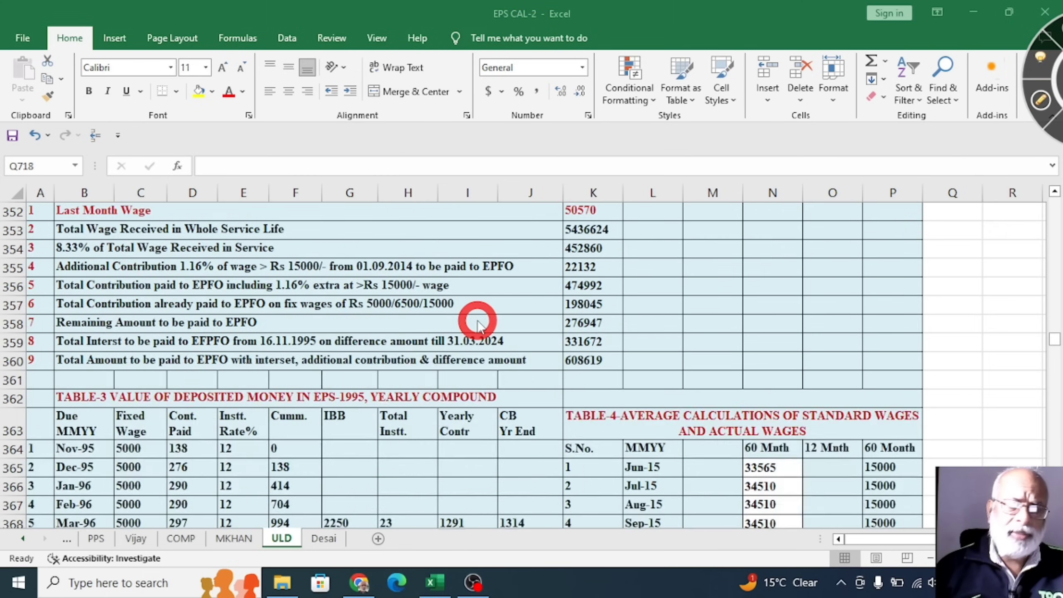
scroll(480, 326, "down", 1)
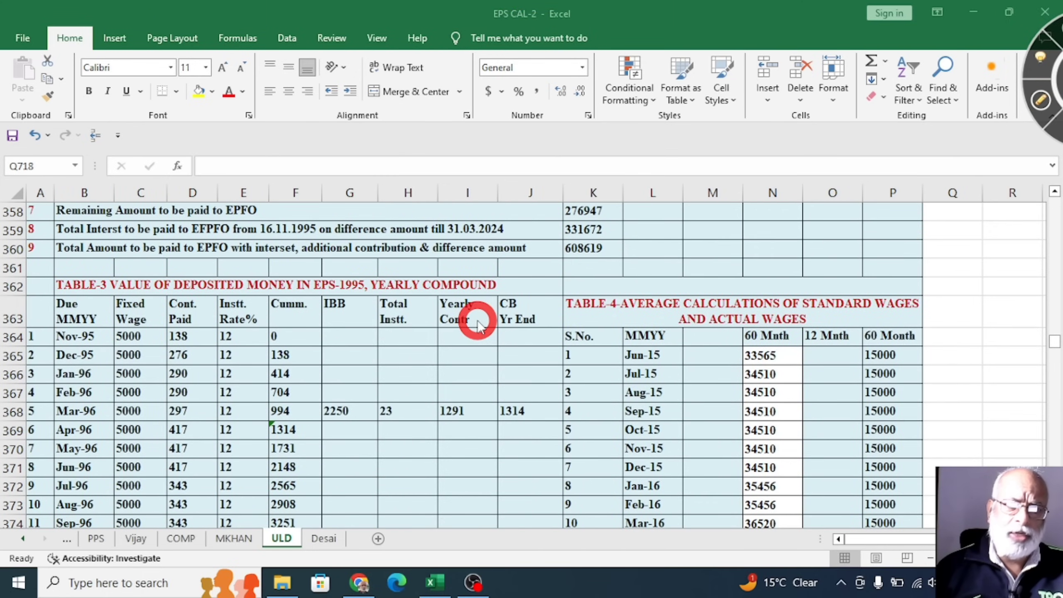
scroll(733, 220, "down", 1)
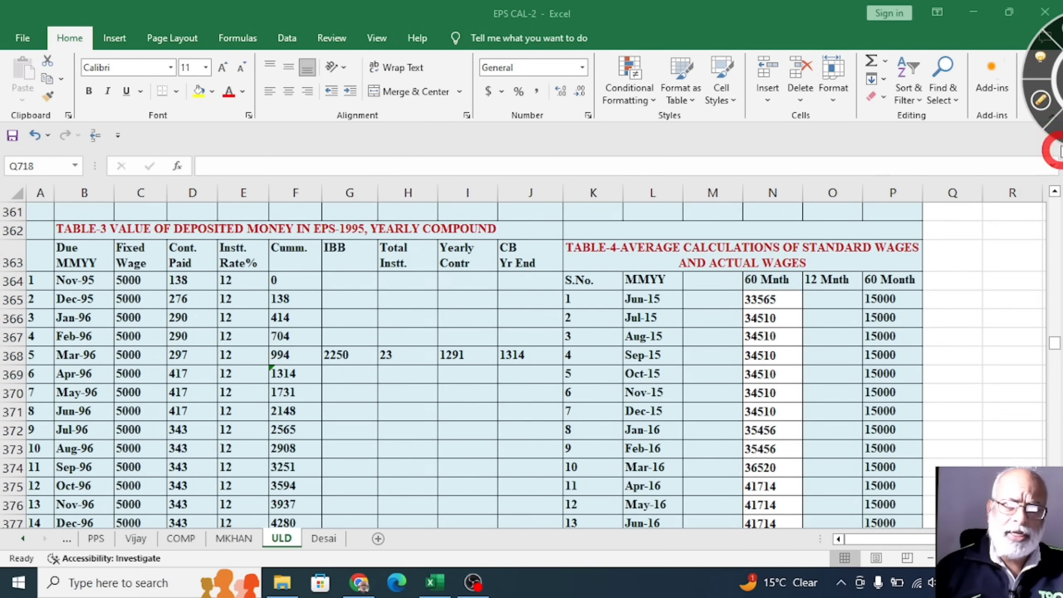
left_click(1041, 101)
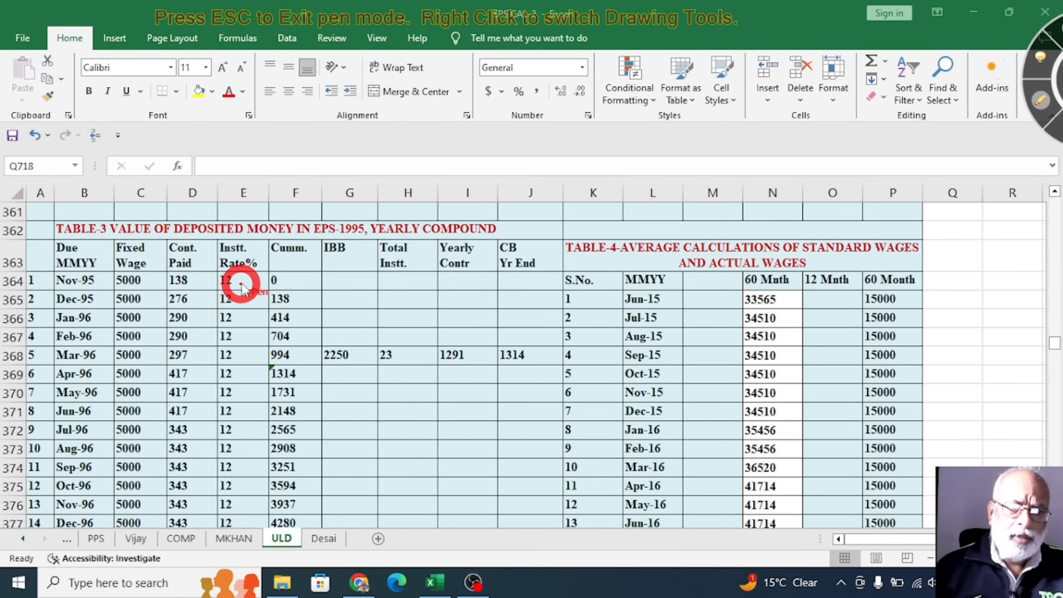
mouse_move(196, 276)
left_mouse_down()
mouse_move(189, 455)
mouse_move(195, 464)
mouse_move(205, 455)
left_mouse_up()
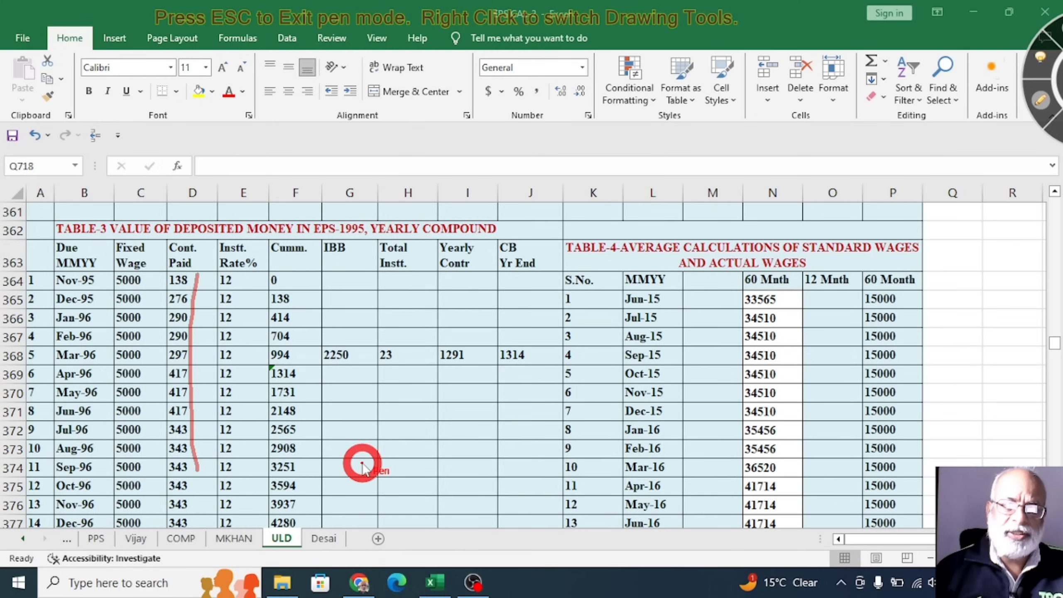
left_click(1041, 102)
Circle the three figures in the AVERAGE of 60 MONTHS row of Table-4 with the pen.
scroll(456, 431, "down", 14)
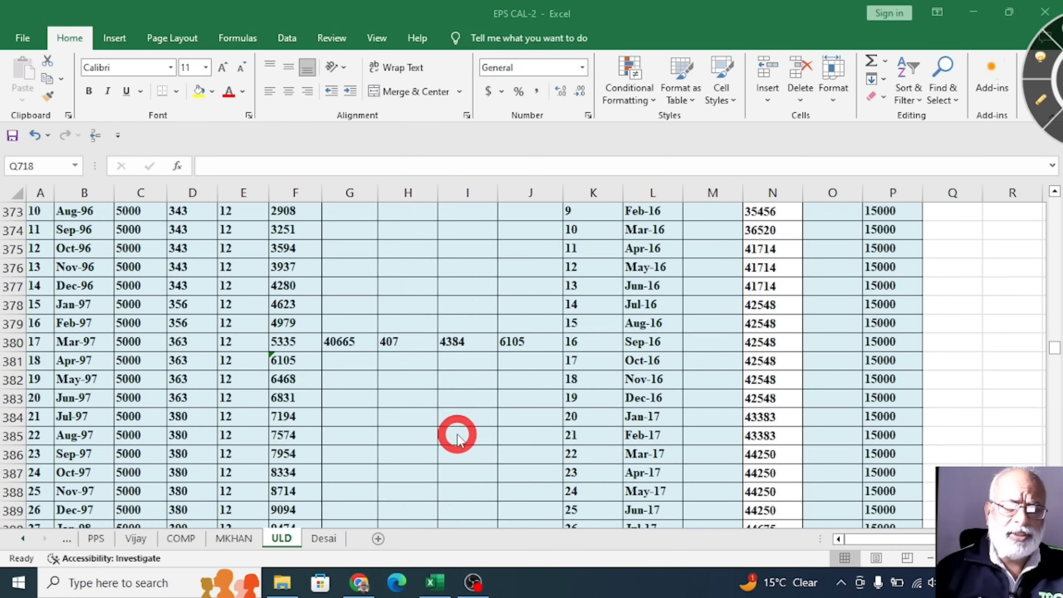
scroll(458, 440, "down", 11)
scroll(457, 439, "up", 5)
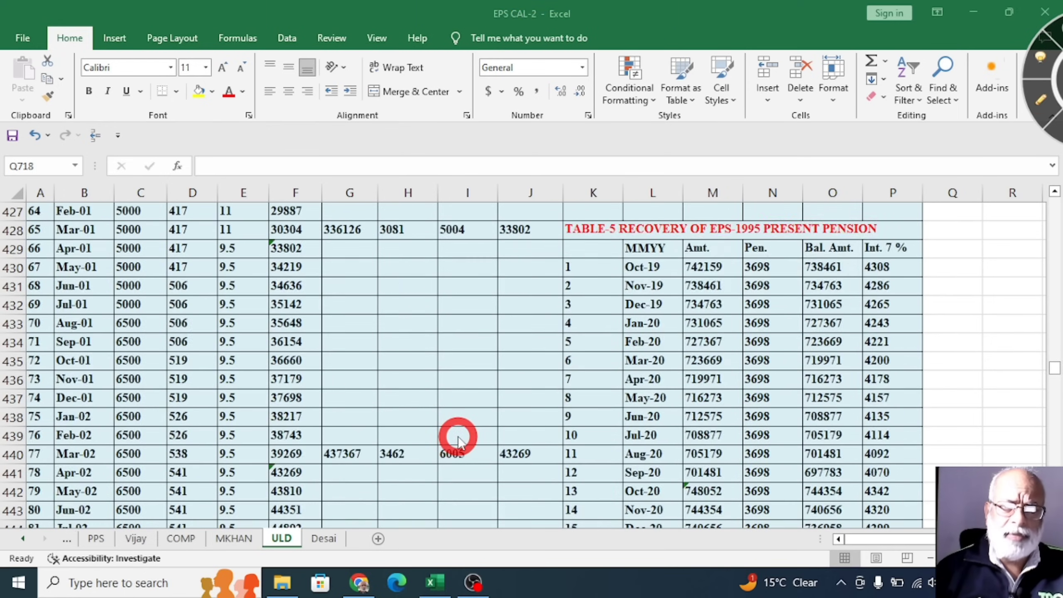
left_click(1041, 102)
mouse_move(744, 314)
left_mouse_down()
mouse_move(790, 306)
mouse_move(763, 288)
mouse_move(737, 302)
mouse_move(790, 325)
mouse_move(856, 312)
mouse_move(833, 285)
mouse_move(799, 289)
mouse_move(805, 323)
left_mouse_up()
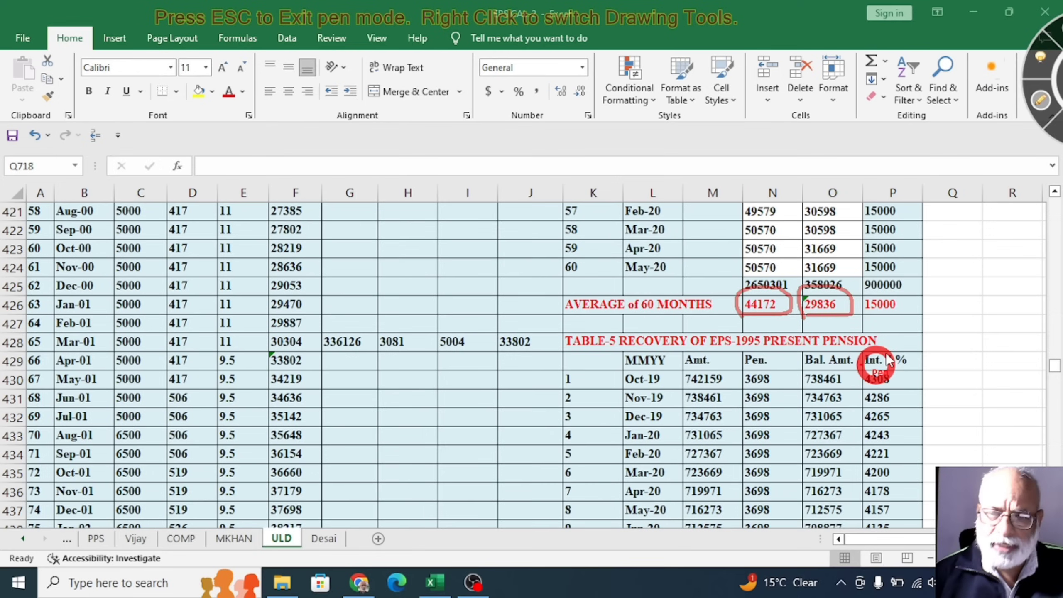
mouse_move(853, 322)
left_mouse_down()
mouse_move(908, 303)
mouse_move(873, 287)
mouse_move(850, 303)
mouse_move(866, 322)
left_mouse_up()
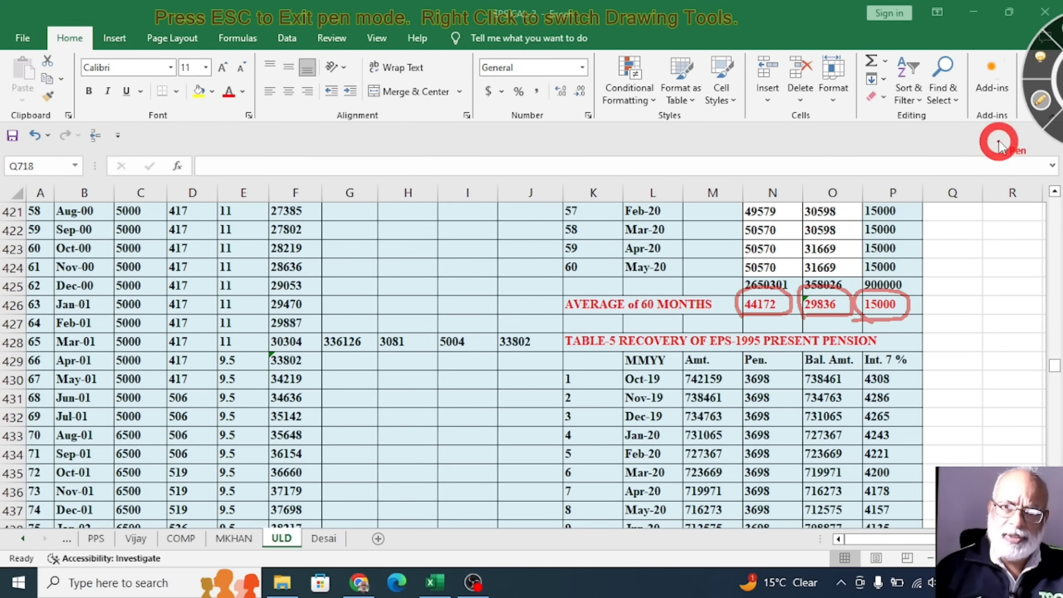
Circle the Oct-19 amount in Table-5 and draw downward arrows along the Pen. and Int. 7 % columns, boxing the first interest figure.
left_click(1041, 108)
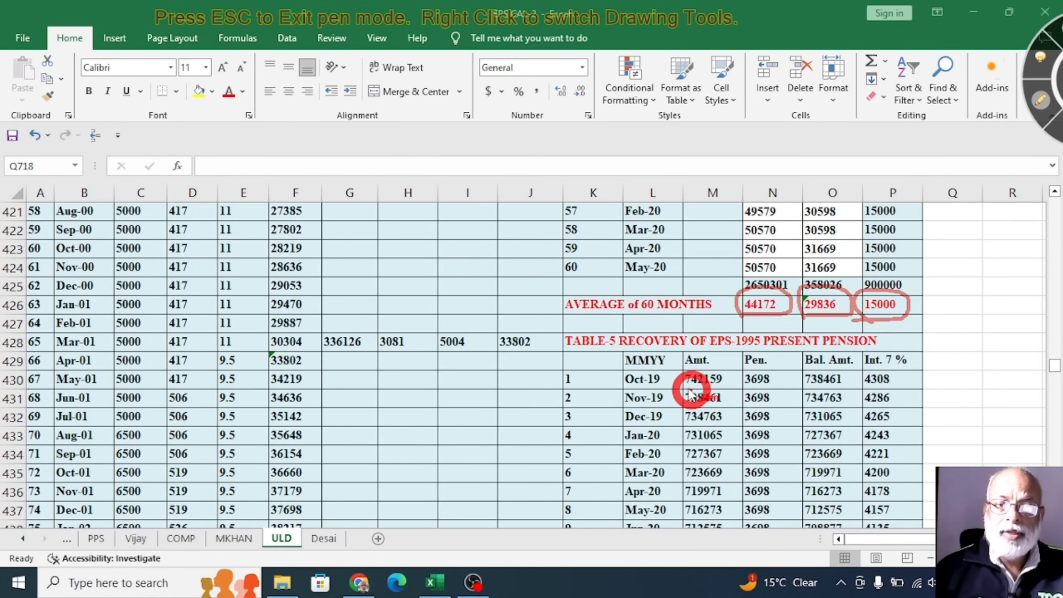
mouse_move(715, 393)
left_mouse_down()
mouse_move(726, 373)
mouse_move(690, 365)
mouse_move(679, 382)
left_mouse_up()
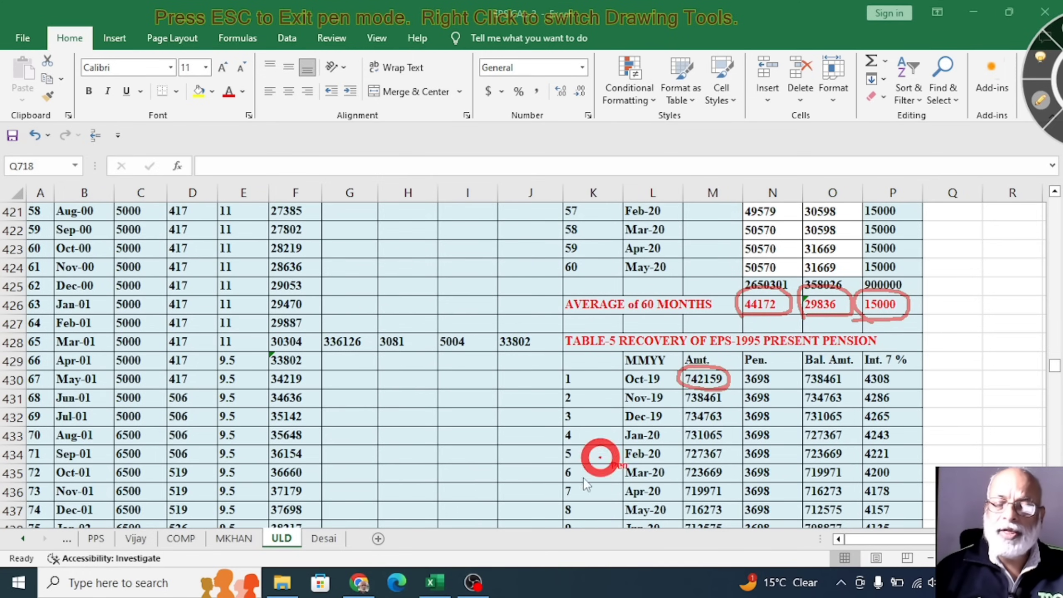
mouse_move(786, 368)
left_mouse_down()
mouse_move(792, 473)
mouse_move(797, 464)
left_mouse_up()
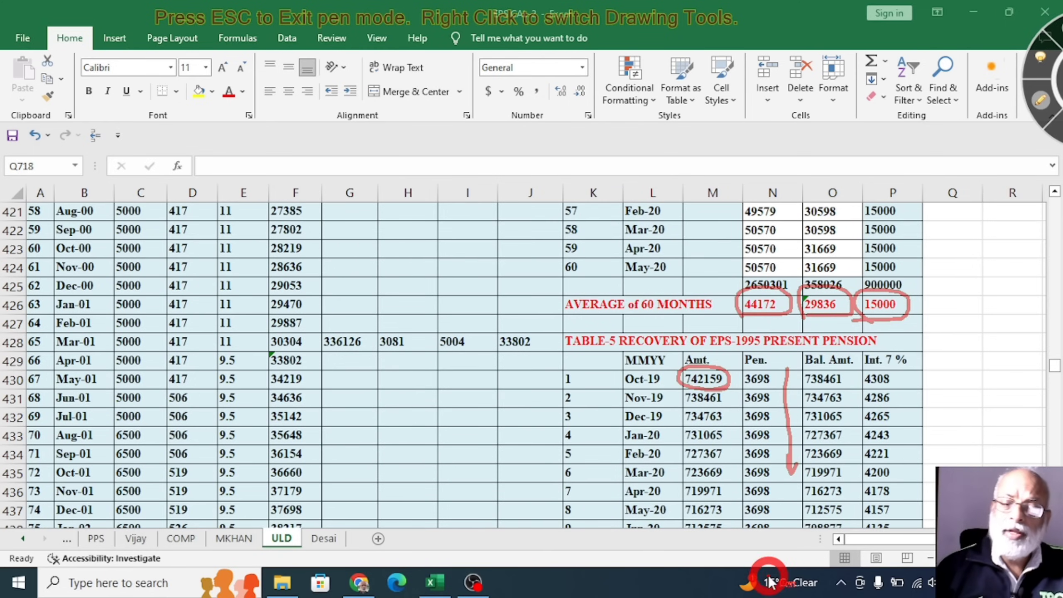
mouse_move(905, 377)
left_mouse_down()
mouse_move(900, 506)
mouse_move(924, 484)
left_mouse_up()
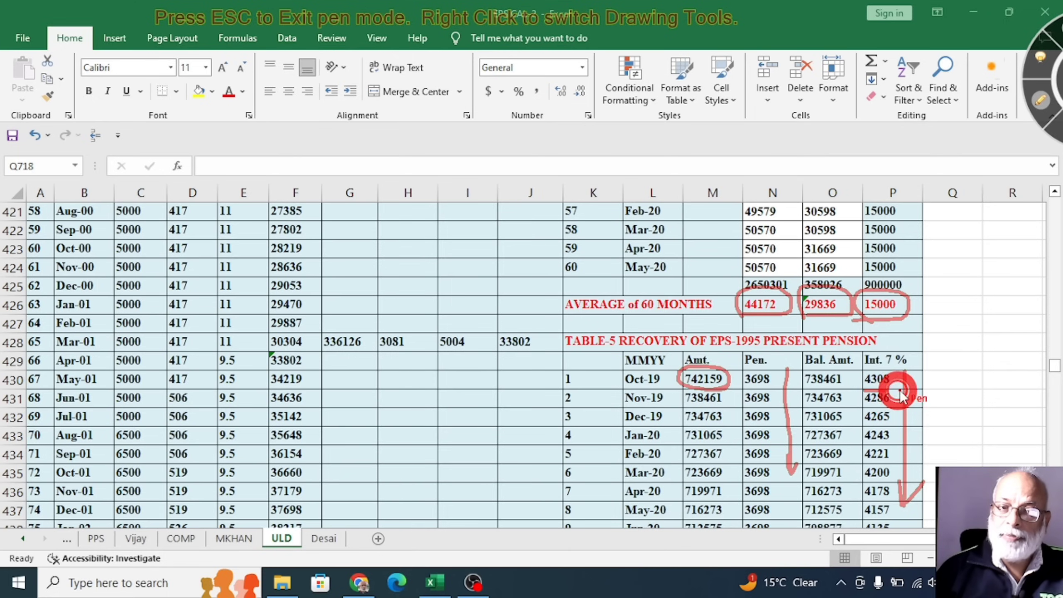
left_click_drag(905, 377, 870, 378)
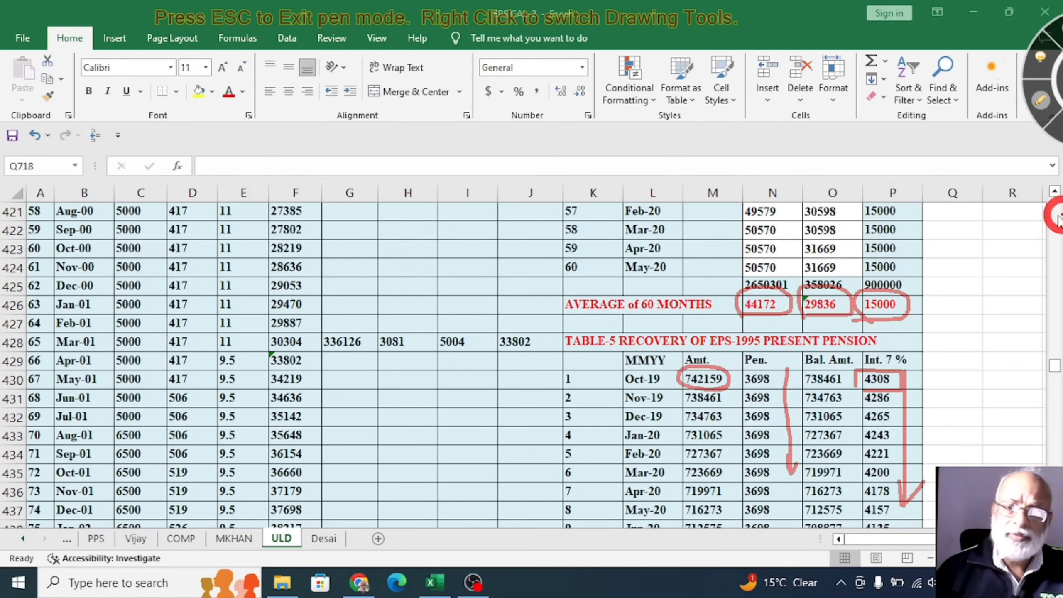
left_click(1038, 101)
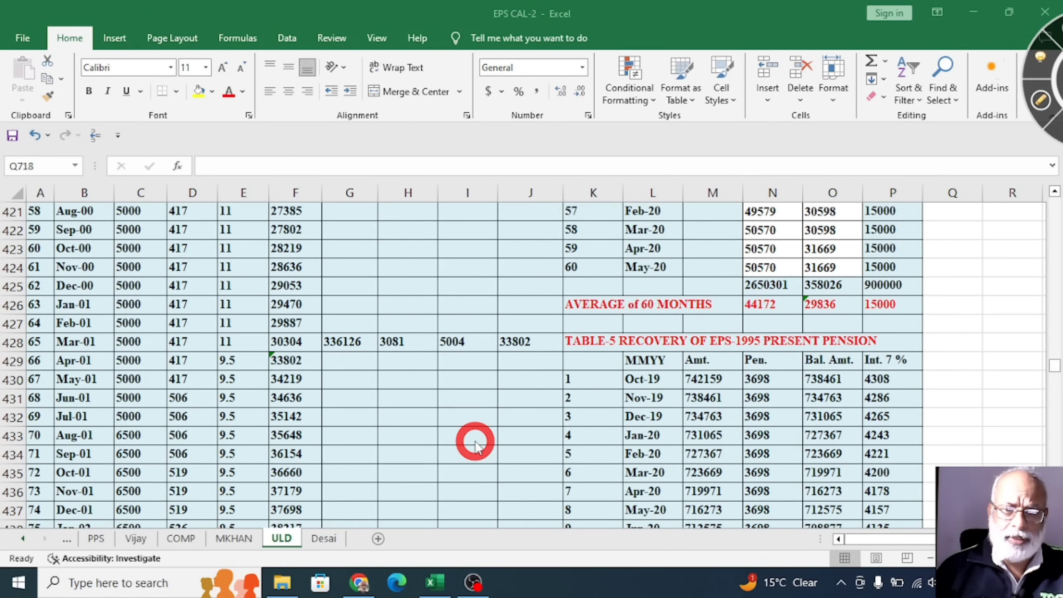
Circle Table-3's final closing balance and Table-5's years figure, and underline Table-5's Nov-42 row.
scroll(475, 442, "down", 15)
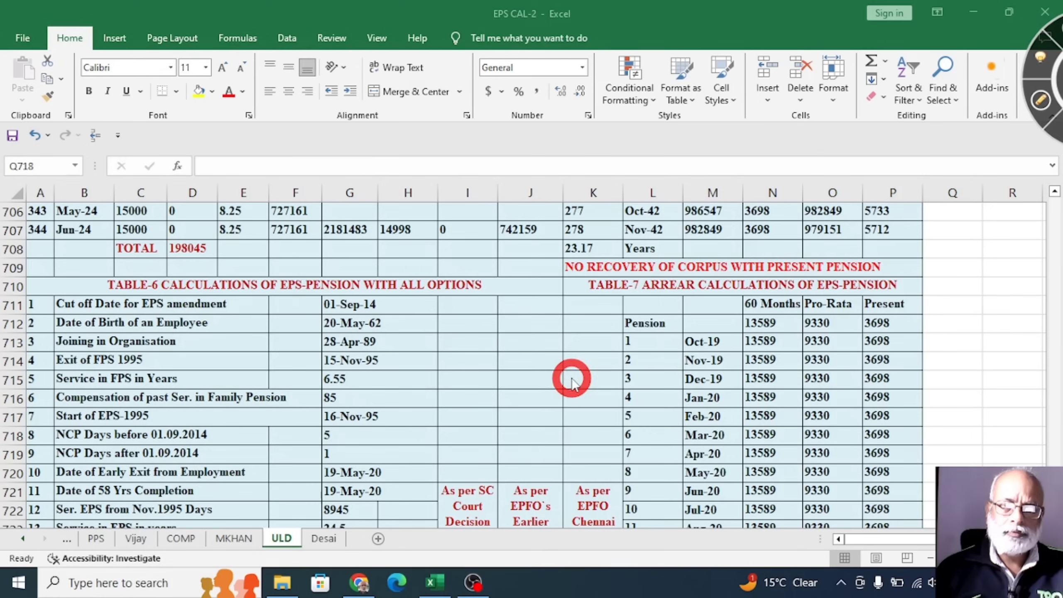
left_click(1041, 104)
mouse_move(544, 218)
left_mouse_down()
mouse_move(522, 207)
mouse_move(485, 224)
mouse_move(515, 245)
mouse_move(550, 231)
mouse_move(527, 209)
mouse_move(544, 216)
left_mouse_up()
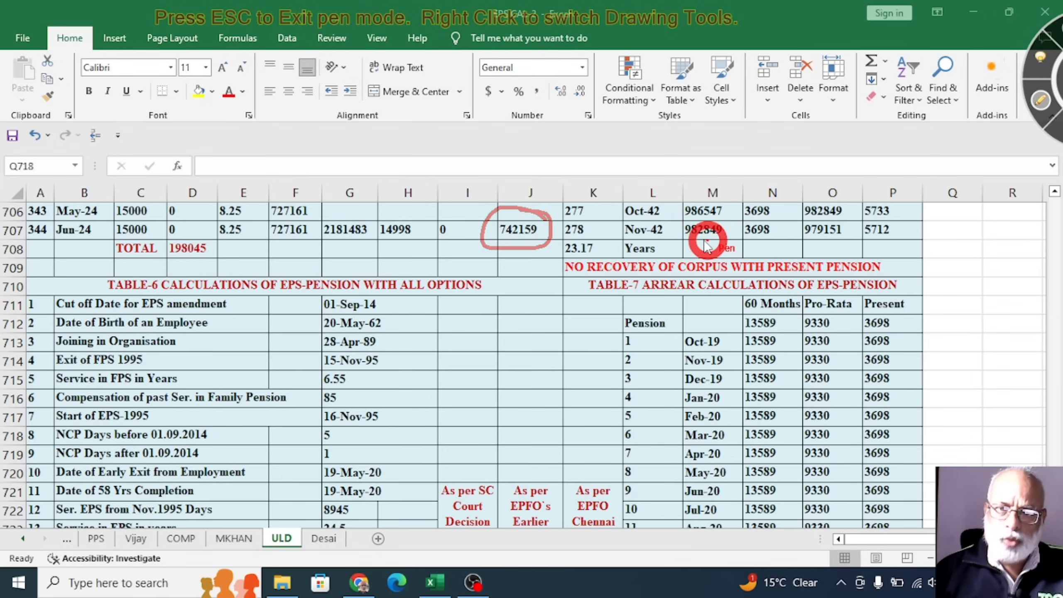
mouse_move(613, 244)
left_mouse_down()
mouse_move(569, 236)
mouse_move(564, 262)
mouse_move(609, 242)
left_mouse_up()
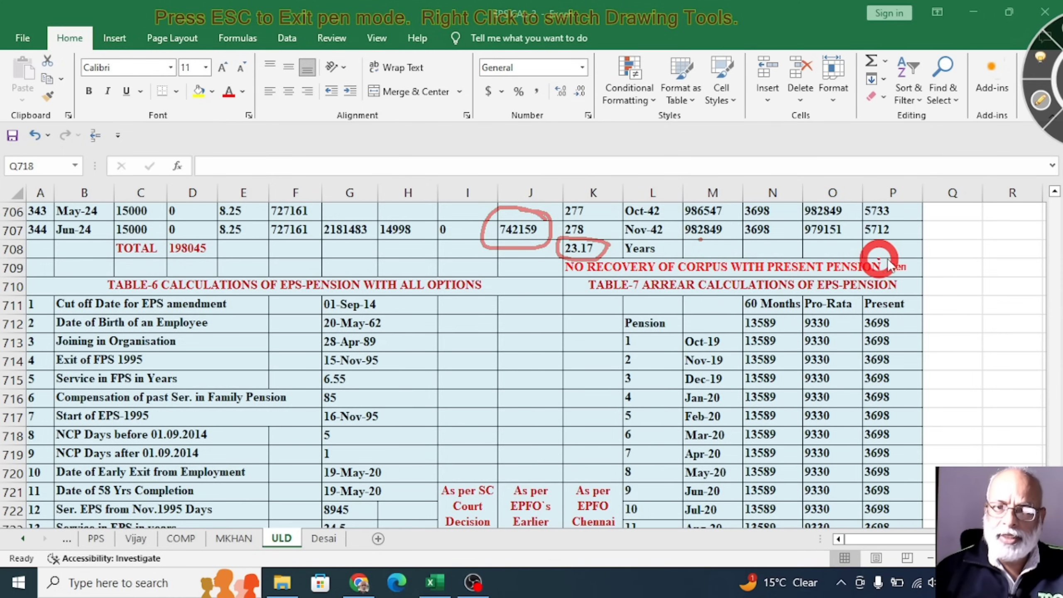
left_click_drag(690, 245, 895, 242)
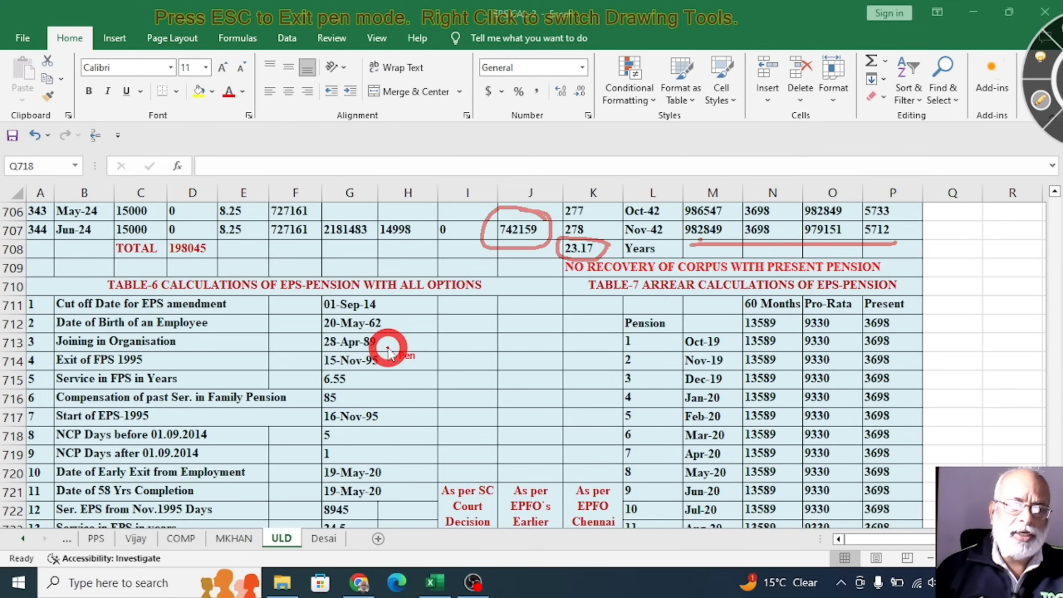
Draw slanted pen strokes beside the Date of Birth, Joining in Organisation and Service in FPS in Years values in Table-6.
left_click_drag(386, 325, 425, 296)
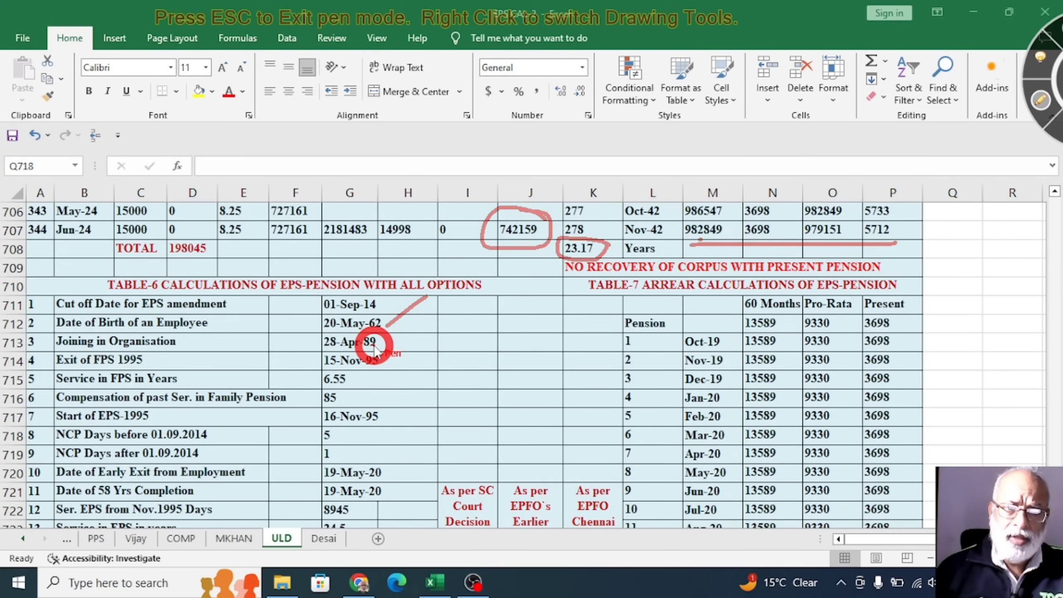
left_click_drag(382, 346, 411, 334)
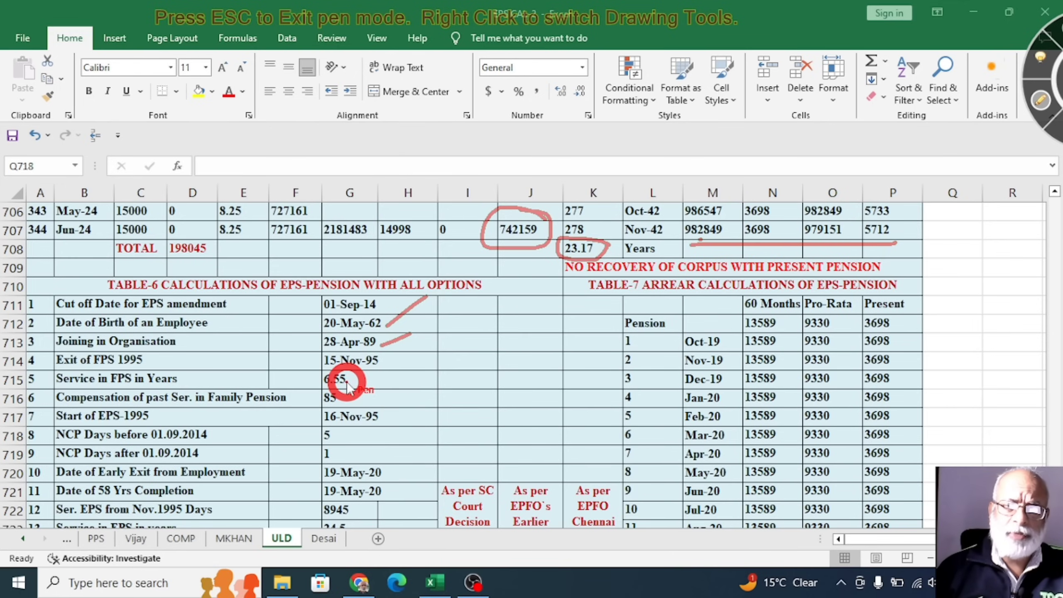
left_click_drag(352, 381, 442, 362)
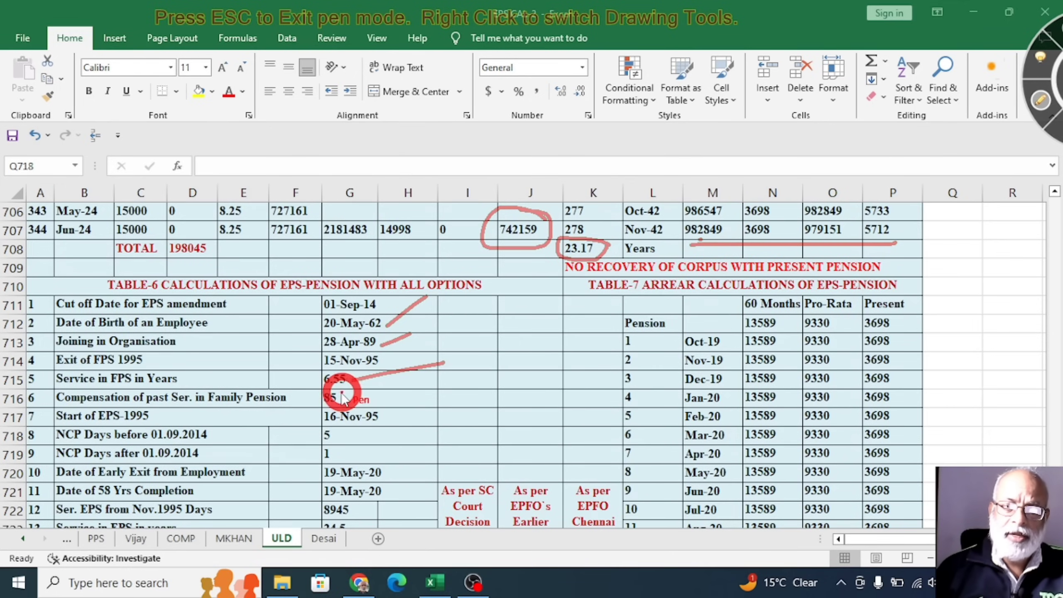
Circle Table-6's compensation for past service, bracket the two NCP Days values with the pen, and exit pen mode.
mouse_move(332, 386)
left_mouse_down()
mouse_move(317, 387)
mouse_move(315, 404)
mouse_move(347, 418)
mouse_move(332, 385)
left_mouse_up()
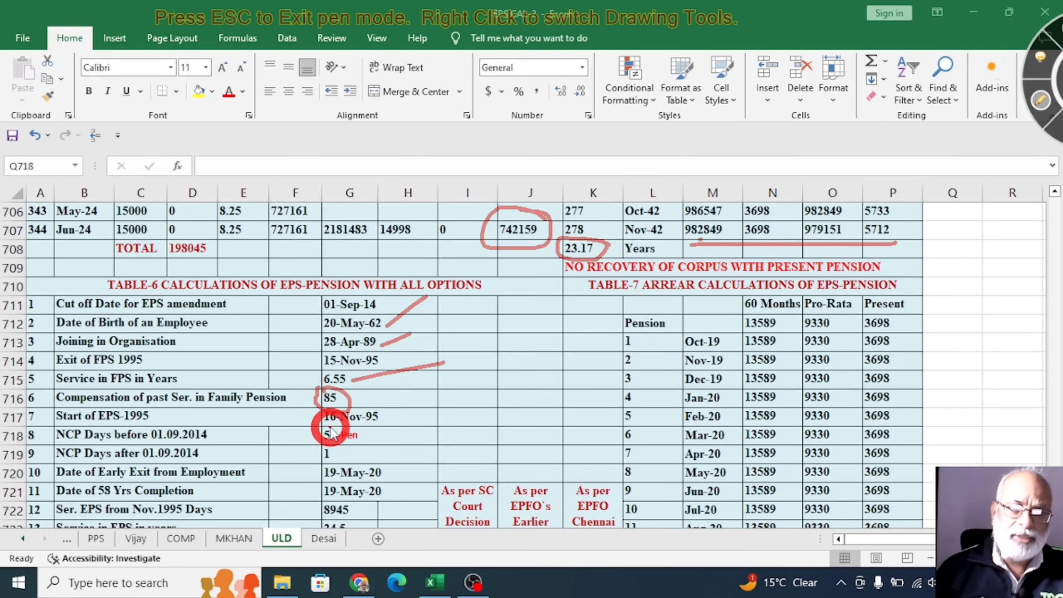
mouse_move(332, 428)
left_mouse_down()
mouse_move(356, 428)
mouse_move(363, 463)
left_mouse_up()
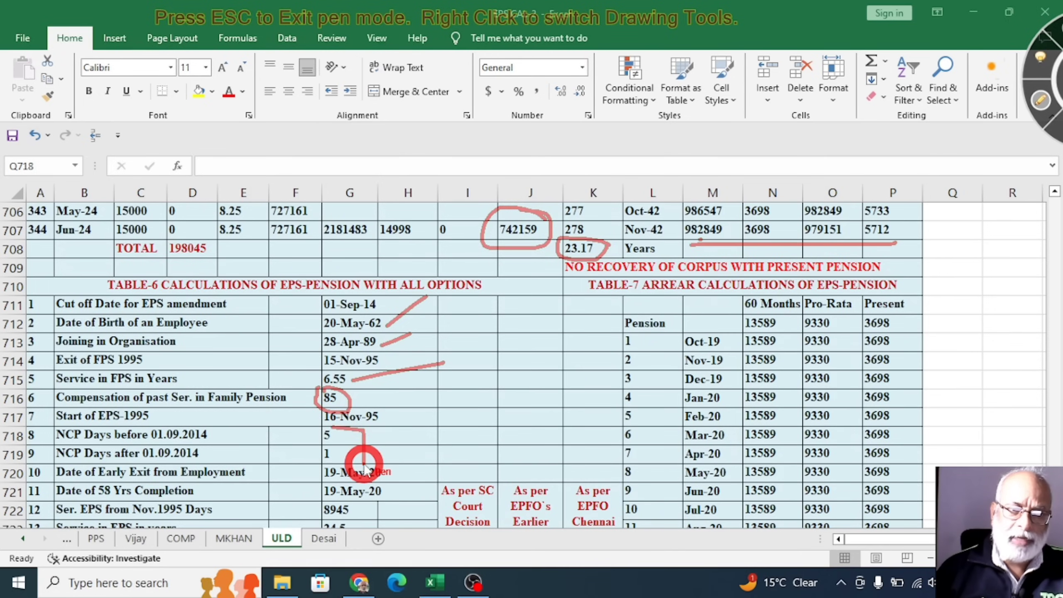
mouse_move(314, 428)
left_mouse_down()
mouse_move(306, 456)
mouse_move(318, 465)
left_mouse_up()
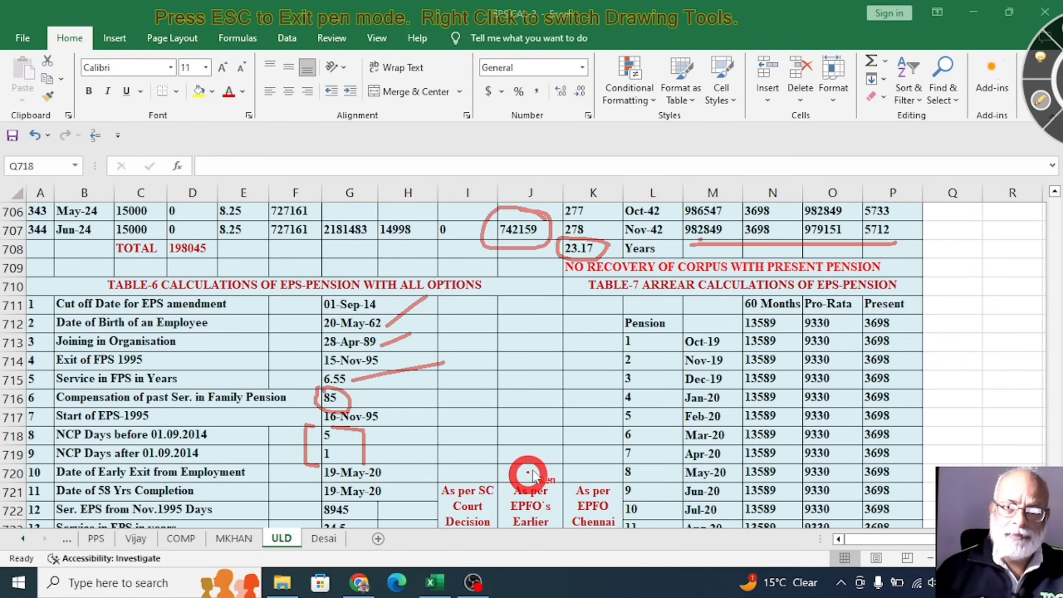
left_click(1042, 110)
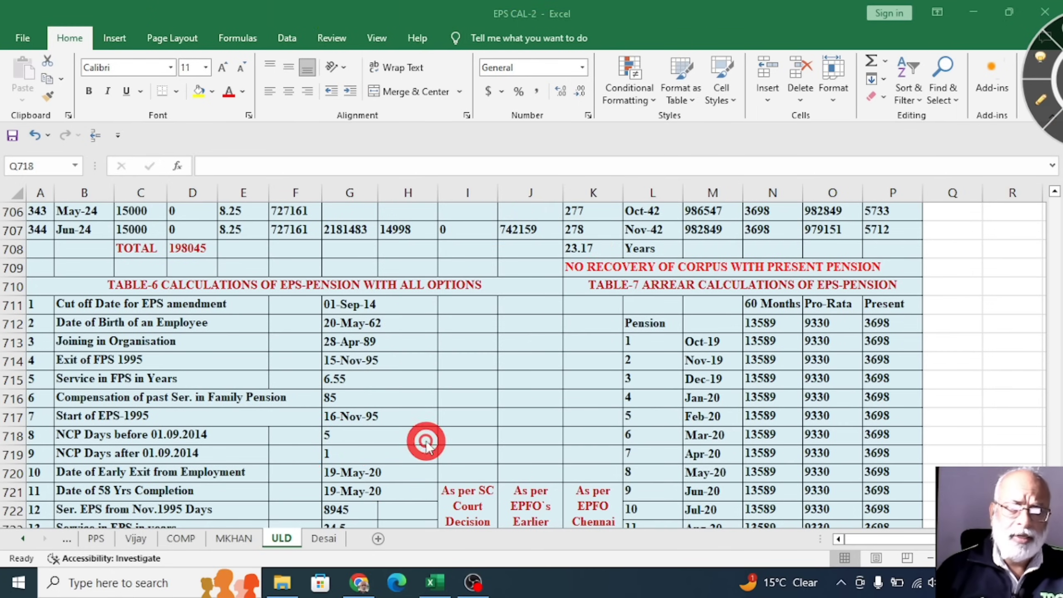
Mark Table-6's Service in EPS in years, Factor for serv. <25 years and FPS PENSION COMPUTATION values with pen outlines.
scroll(423, 444, "down", 4)
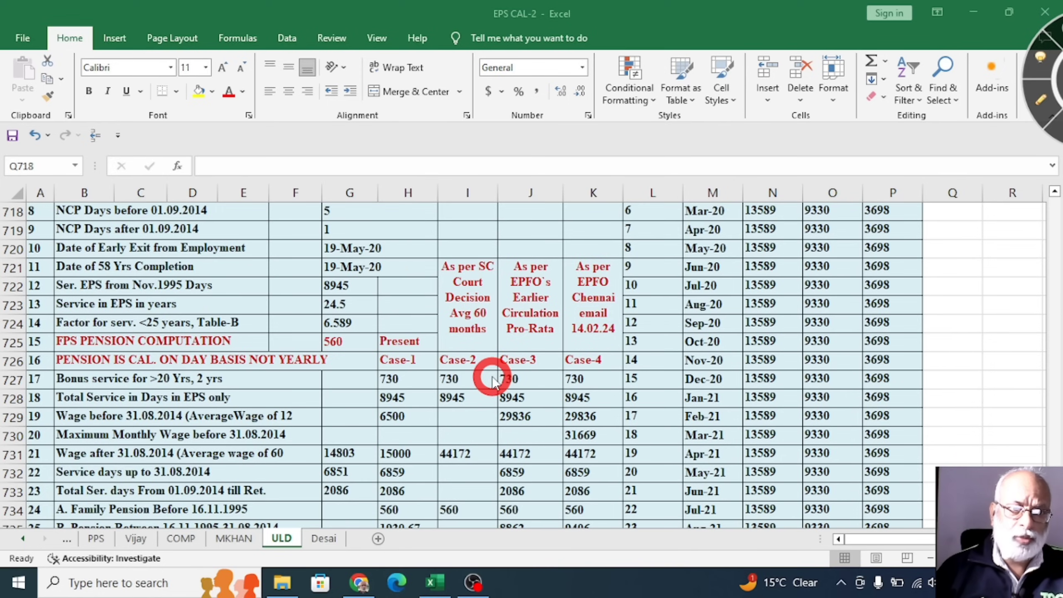
scroll(494, 382, "down", 1)
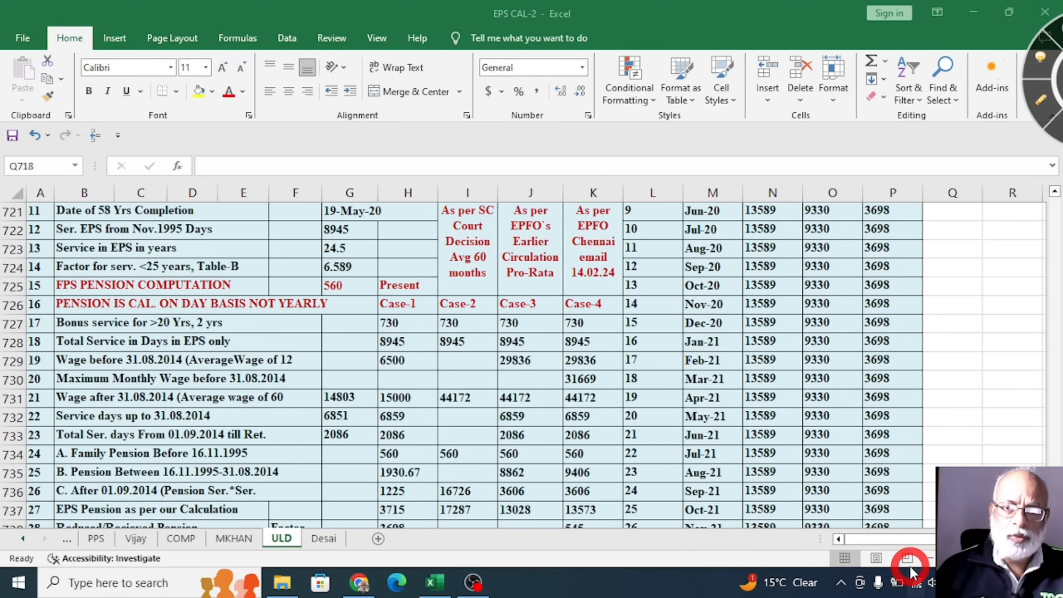
left_click(928, 559)
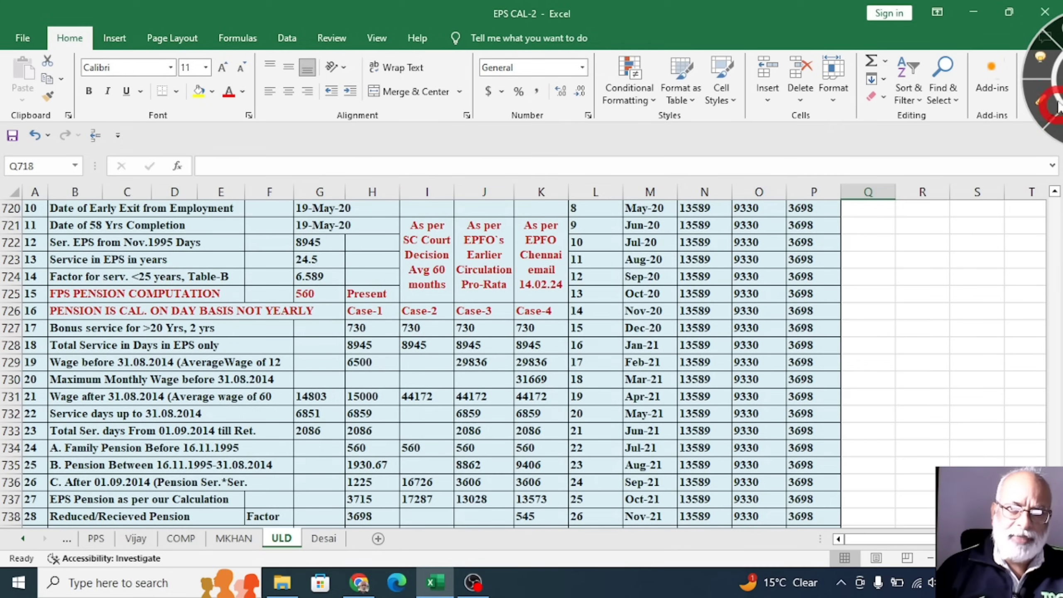
left_click(1041, 102)
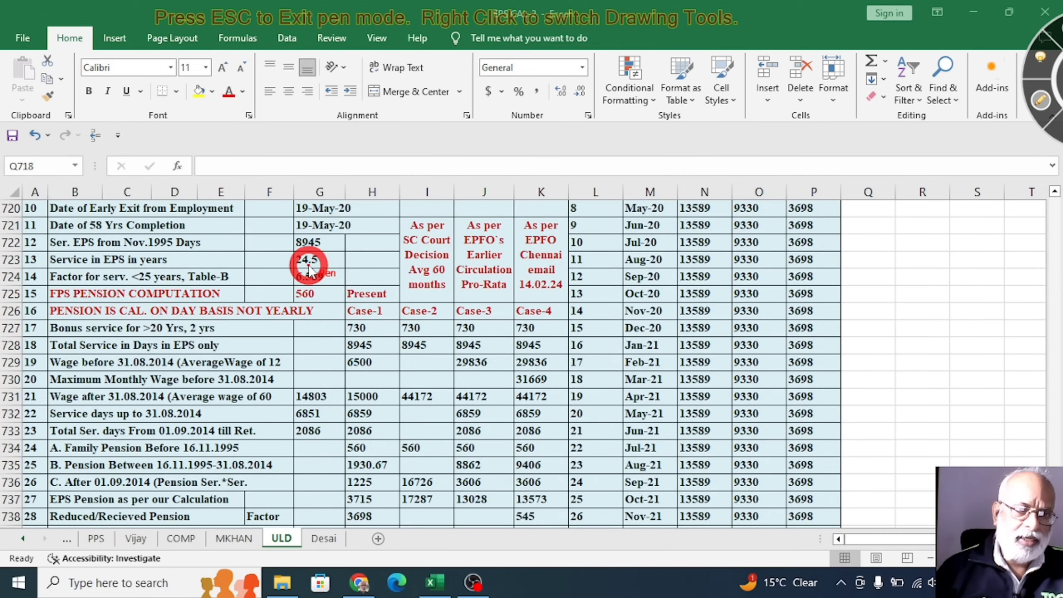
mouse_move(305, 275)
left_mouse_down()
mouse_move(333, 268)
mouse_move(308, 244)
mouse_move(285, 247)
mouse_move(319, 269)
mouse_move(335, 266)
left_mouse_up()
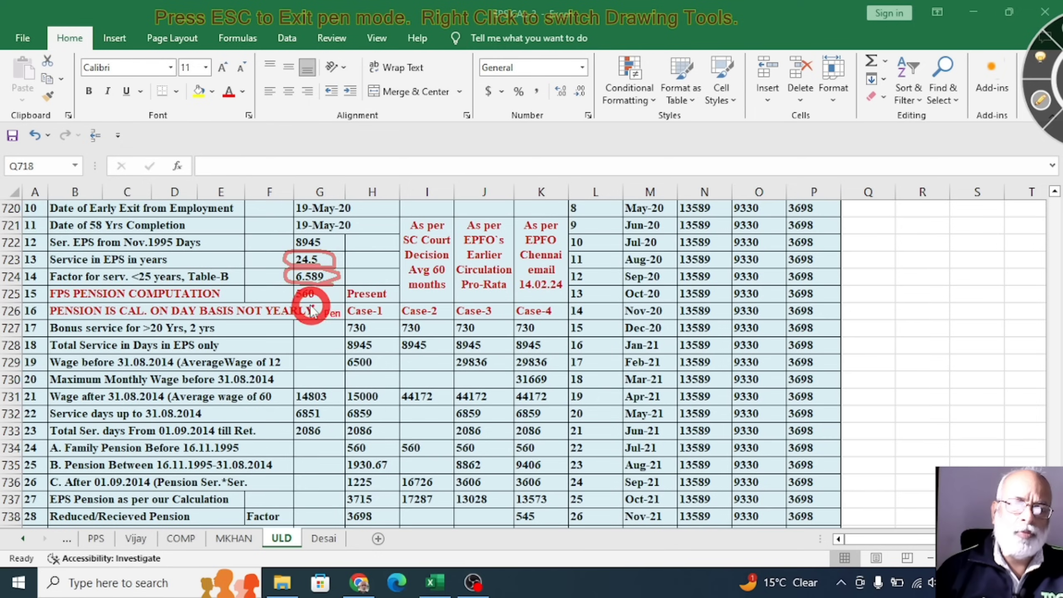
mouse_move(288, 304)
left_mouse_down()
mouse_move(318, 302)
mouse_move(330, 285)
mouse_move(304, 267)
mouse_move(282, 287)
left_mouse_up()
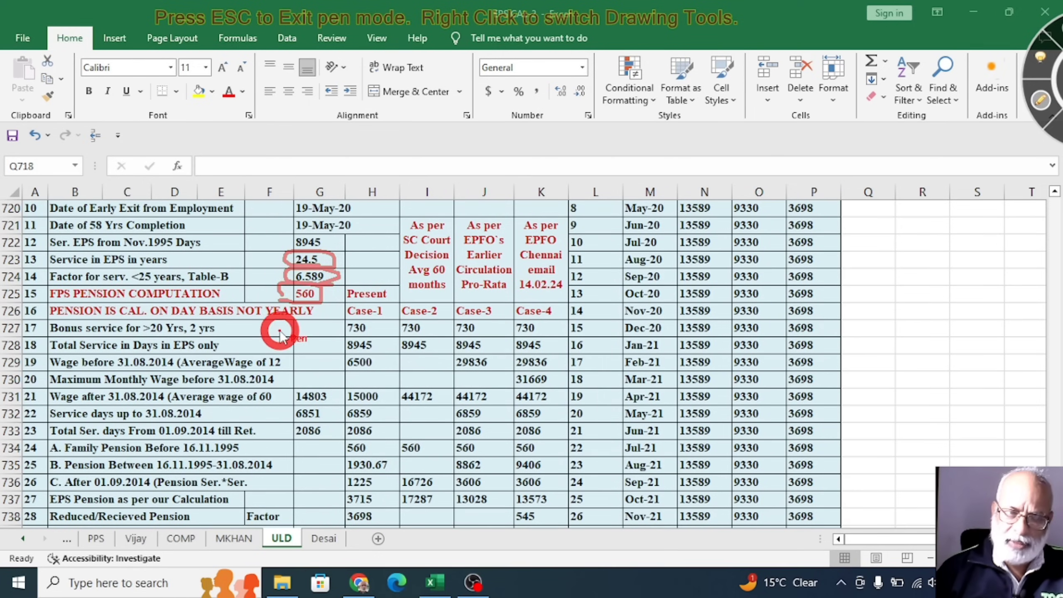
Draw a downward arrow to Case-1's Present heading and mark the wage after 31.08.2014 and service-day figures in columns G and H.
left_click_drag(388, 226, 367, 272)
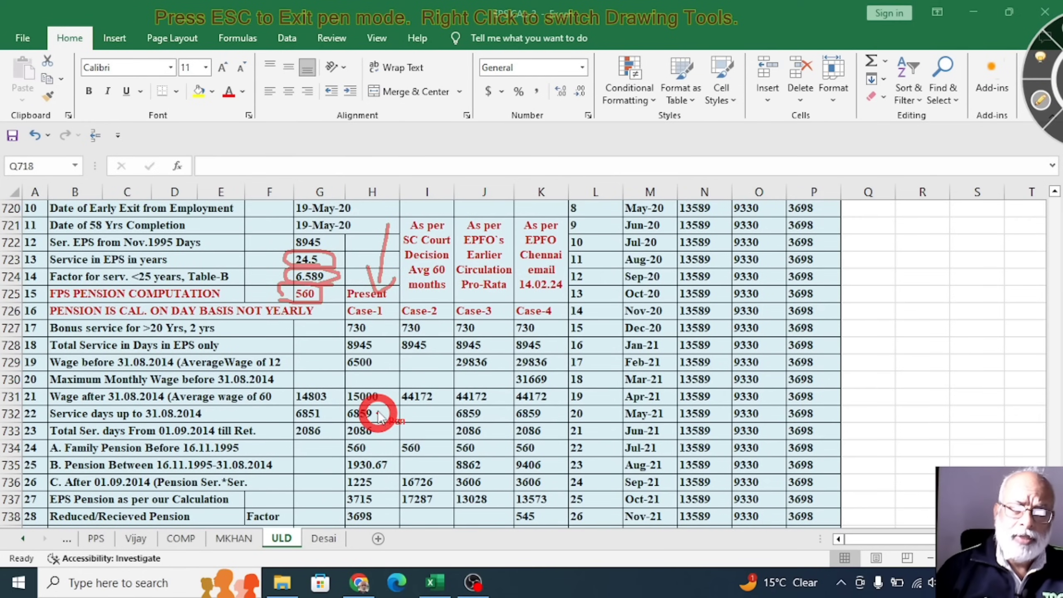
mouse_move(383, 396)
left_mouse_down()
mouse_move(356, 377)
mouse_move(343, 398)
mouse_move(383, 396)
left_mouse_up()
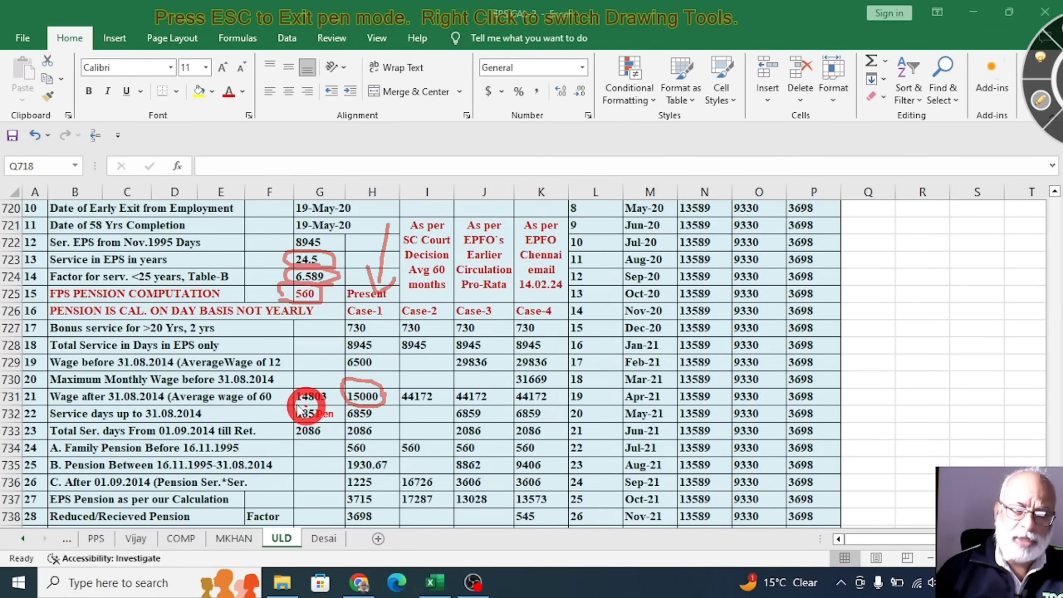
mouse_move(290, 405)
left_mouse_down()
mouse_move(338, 399)
mouse_move(304, 387)
mouse_move(291, 403)
left_mouse_up()
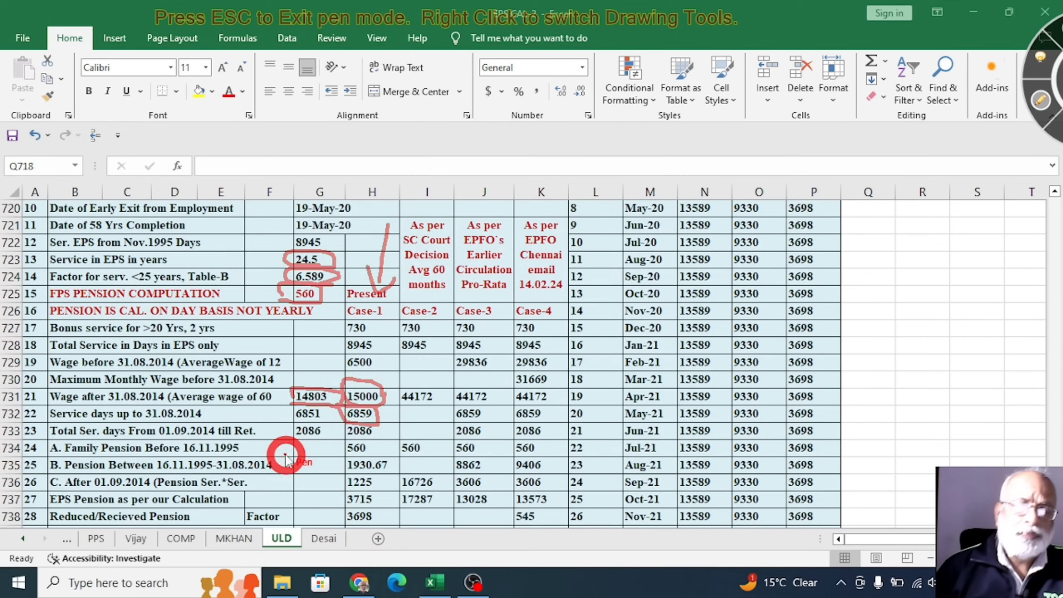
left_click_drag(378, 435, 391, 422)
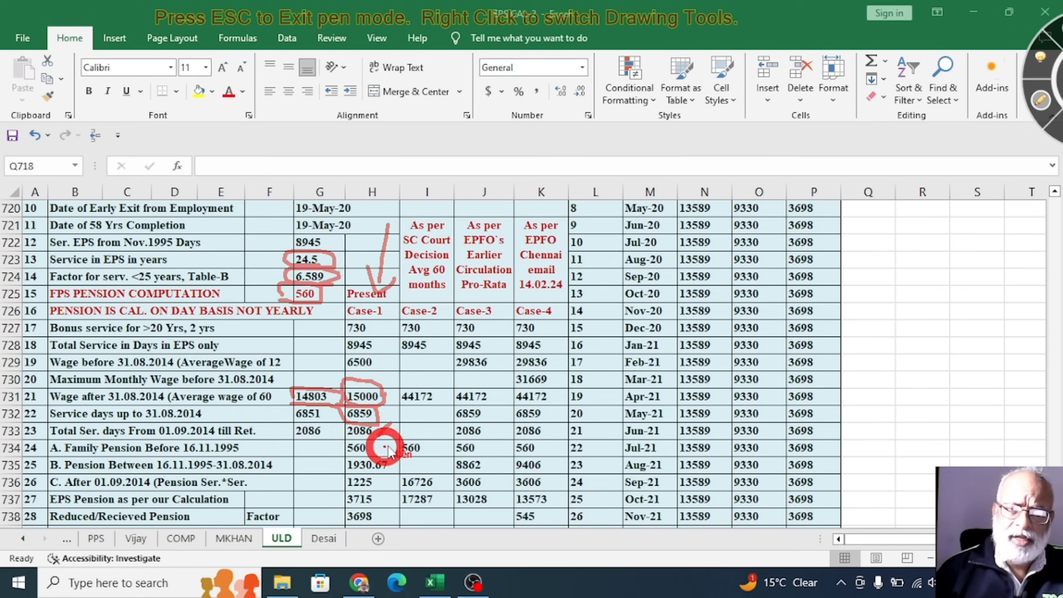
mouse_move(330, 427)
left_mouse_down()
mouse_move(309, 423)
mouse_move(286, 435)
mouse_move(325, 435)
left_mouse_up()
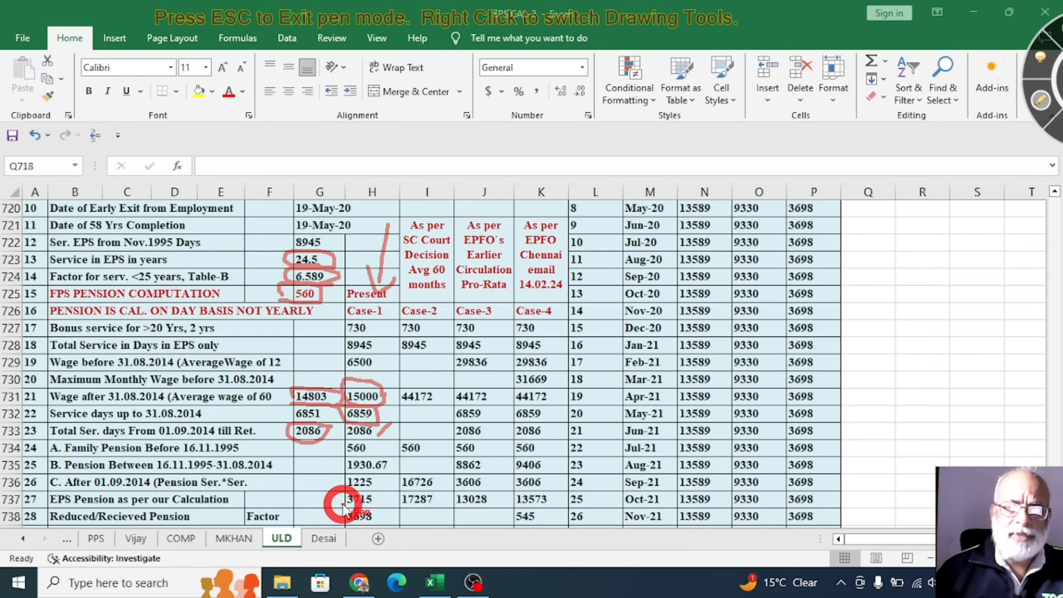
Box Case-1's EPS Pension as per our Calculation and Reduced/Recieved Pension figures, and exit pen mode.
mouse_move(343, 508)
left_mouse_down()
mouse_move(378, 501)
mouse_move(373, 489)
mouse_move(338, 493)
mouse_move(340, 509)
left_mouse_up()
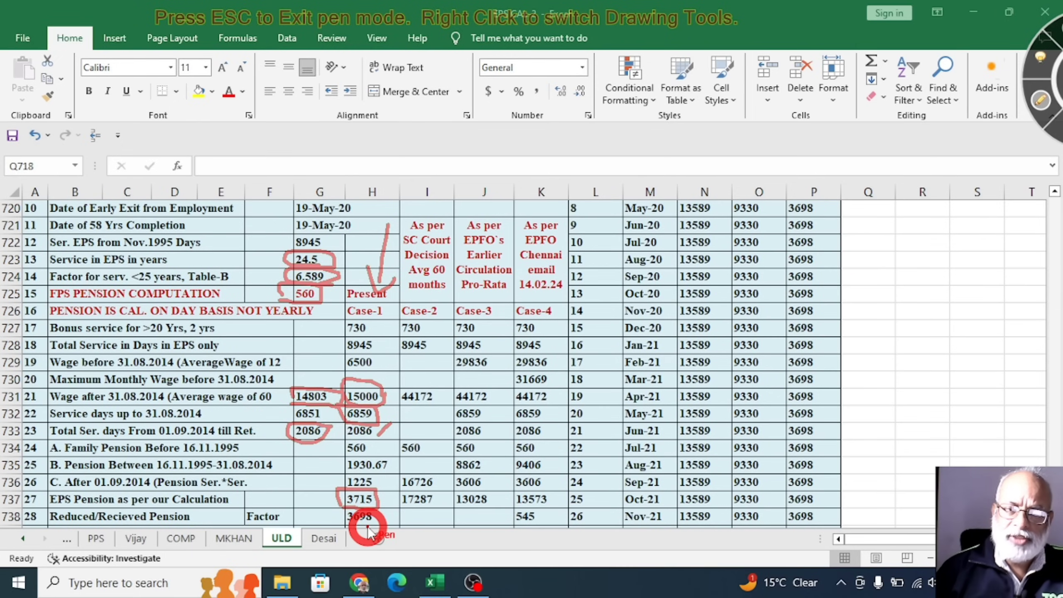
mouse_move(378, 525)
left_mouse_down()
mouse_move(379, 503)
mouse_move(349, 500)
mouse_move(343, 519)
left_mouse_up()
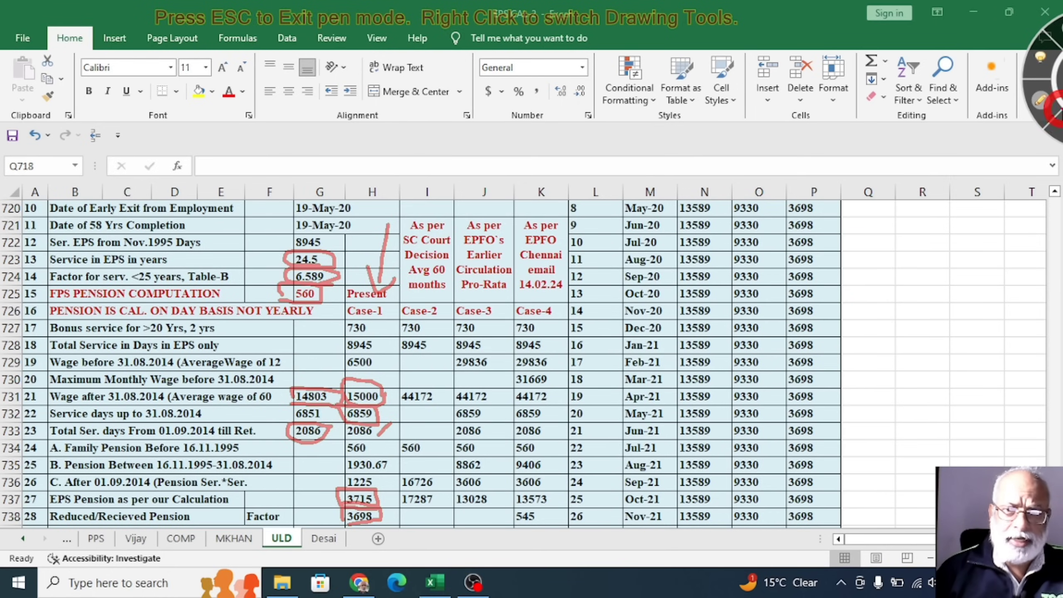
key("Escape")
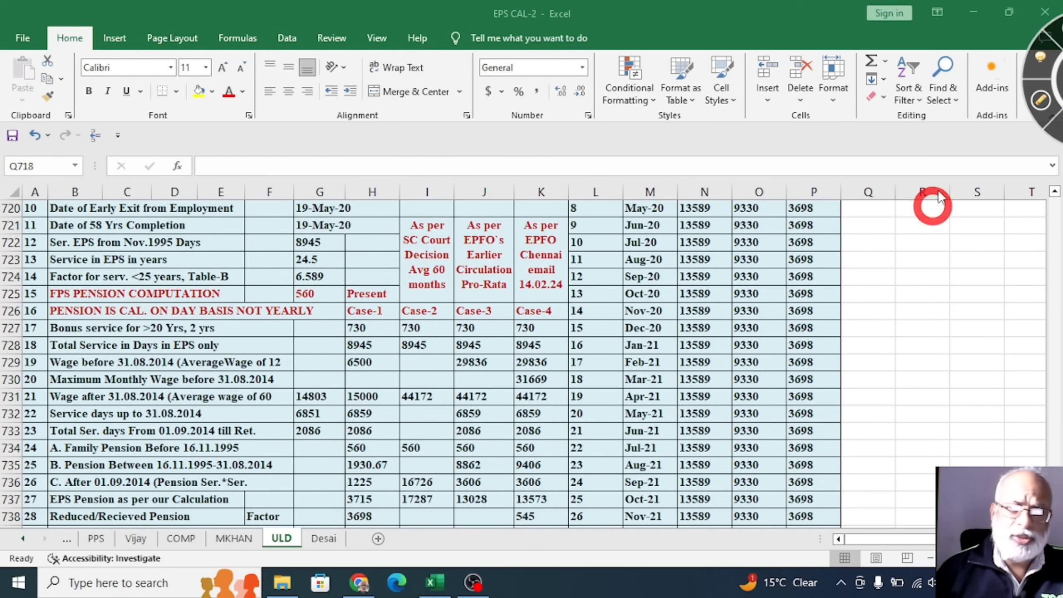
Circle the wage after 31.08.2014 figures through Case-2, the Avg 60 months heading and Case-2's calculated EPS pension with the pen.
left_click(1041, 103)
mouse_move(382, 393)
left_mouse_down()
mouse_move(375, 380)
mouse_move(320, 375)
mouse_move(285, 380)
mouse_move(281, 400)
mouse_move(356, 405)
mouse_move(389, 395)
left_mouse_up()
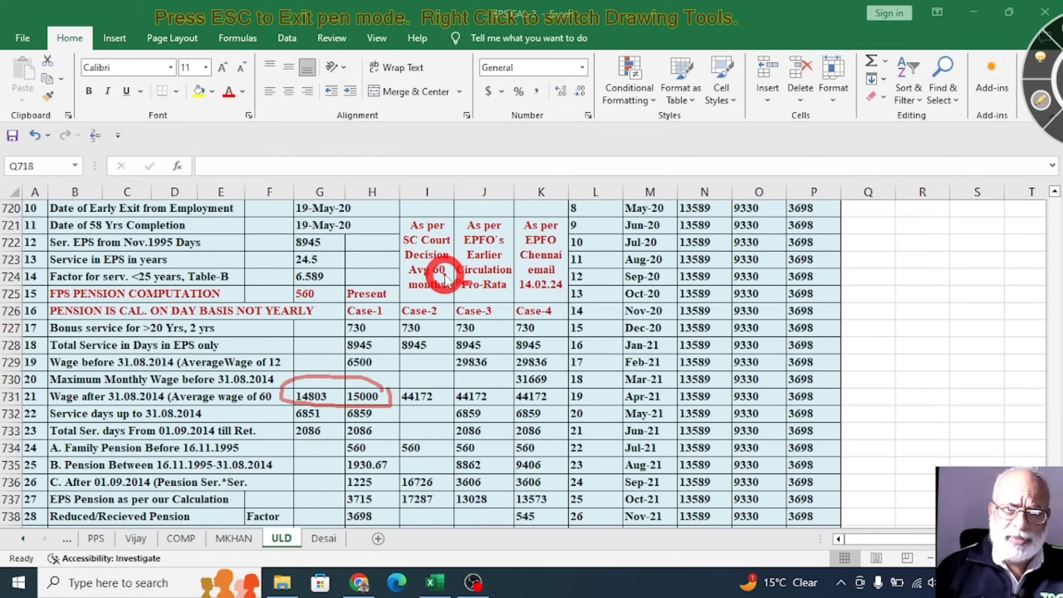
mouse_move(446, 268)
left_mouse_down()
mouse_move(394, 281)
mouse_move(440, 299)
left_mouse_up()
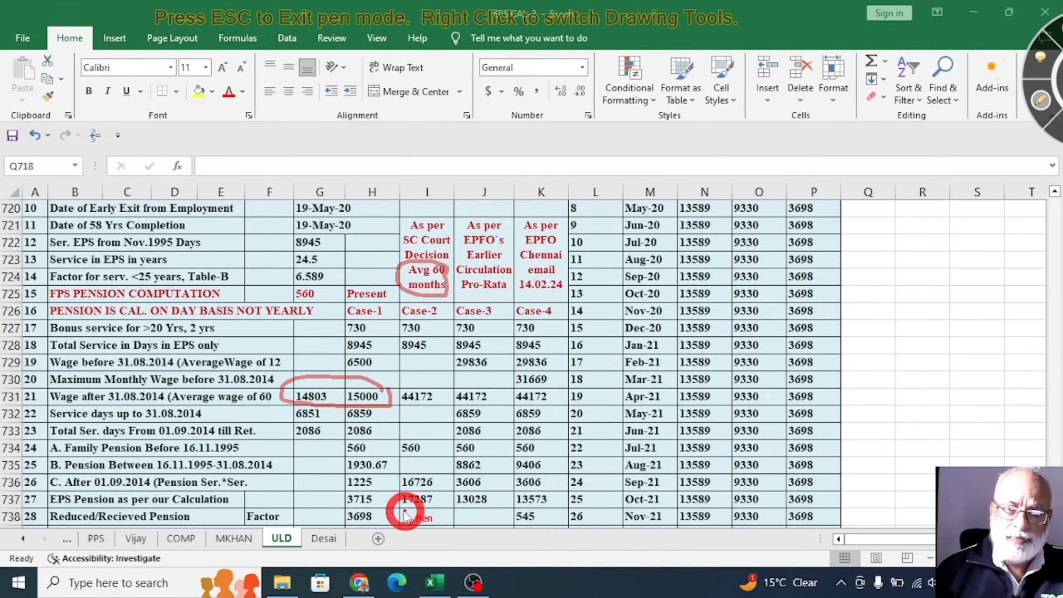
mouse_move(402, 510)
left_mouse_down()
mouse_move(442, 513)
mouse_move(398, 487)
mouse_move(391, 509)
left_mouse_up()
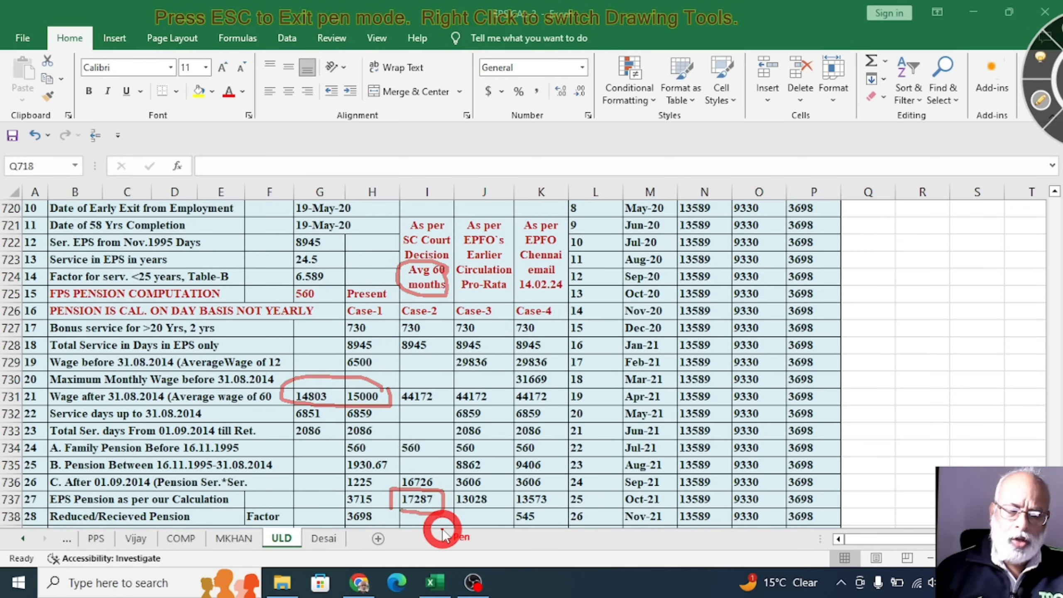
mouse_move(398, 406)
left_mouse_down()
mouse_move(435, 413)
mouse_move(445, 395)
mouse_move(418, 382)
mouse_move(391, 390)
mouse_move(396, 408)
left_mouse_up()
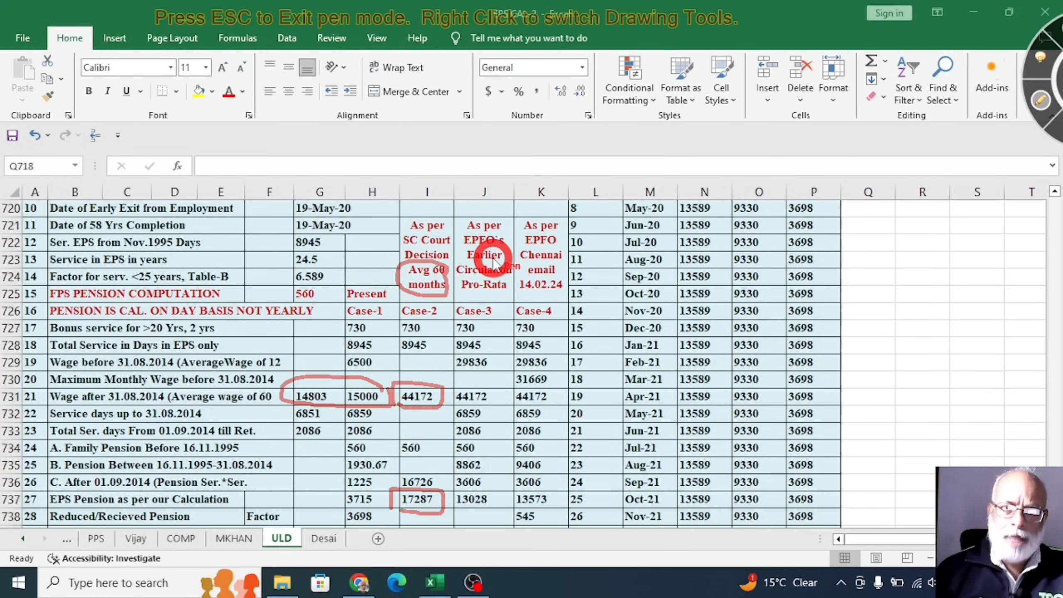
Draw a downward arrow over the Case-3 Pro-Rata heading and box its wages before and after 31.08.2014 and calculated EPS pension.
mouse_move(494, 211)
left_mouse_down()
mouse_move(493, 270)
mouse_move(492, 254)
left_mouse_up()
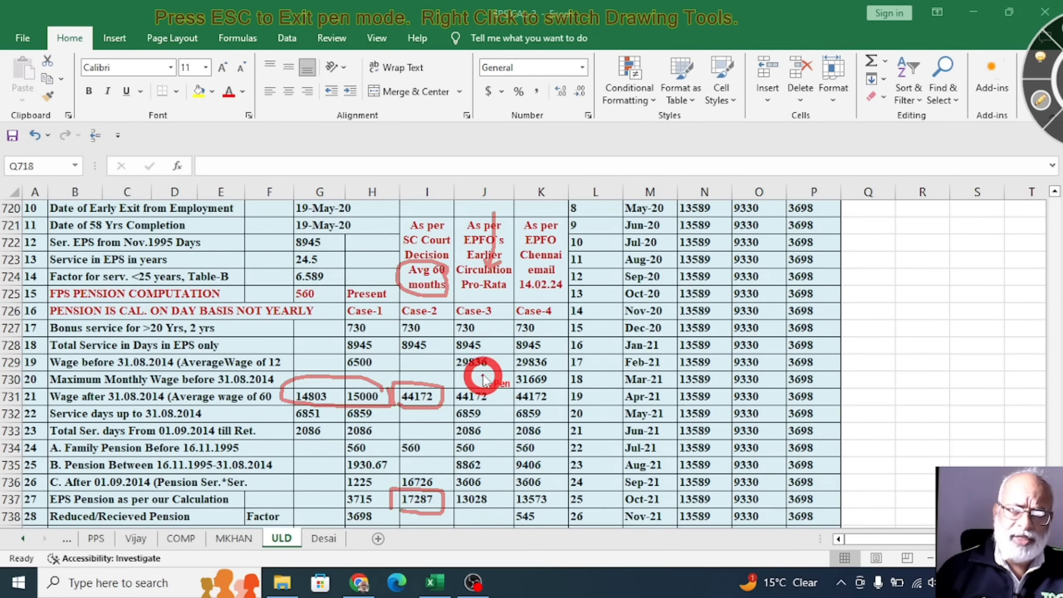
mouse_move(478, 377)
left_mouse_down()
mouse_move(500, 368)
mouse_move(496, 356)
mouse_move(461, 355)
mouse_move(447, 370)
left_mouse_up()
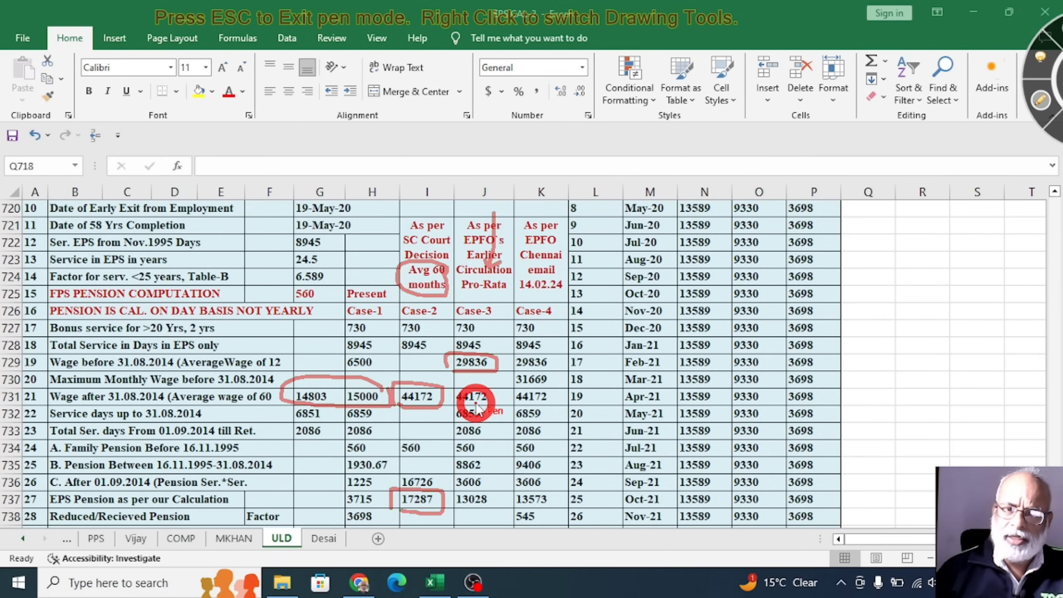
mouse_move(493, 382)
left_mouse_down()
mouse_move(430, 387)
mouse_move(491, 409)
mouse_move(496, 380)
mouse_move(435, 382)
left_mouse_up()
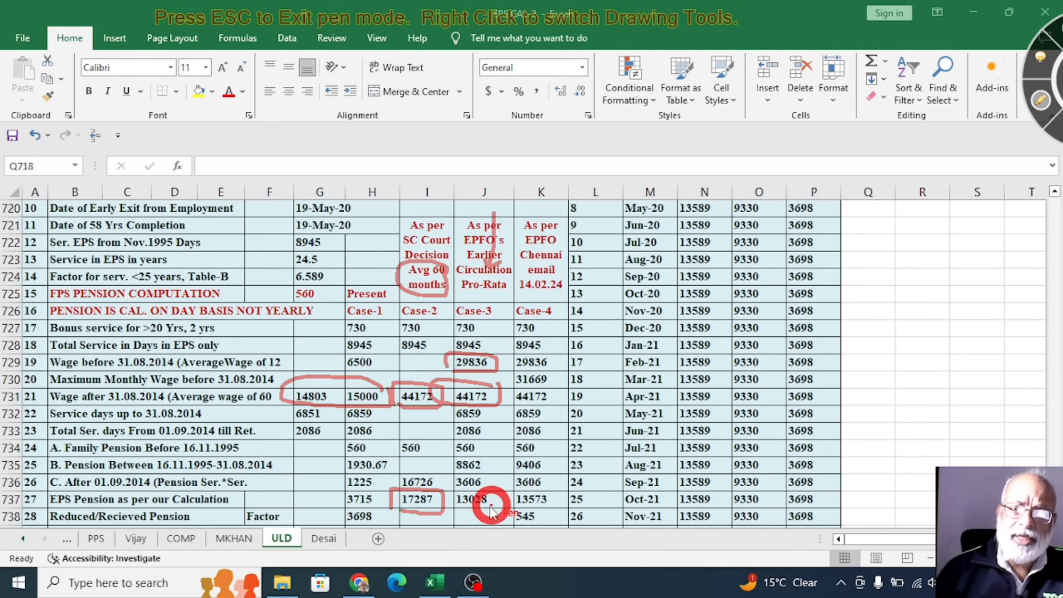
mouse_move(462, 515)
left_mouse_down()
mouse_move(494, 486)
mouse_move(456, 486)
mouse_move(452, 505)
left_mouse_up()
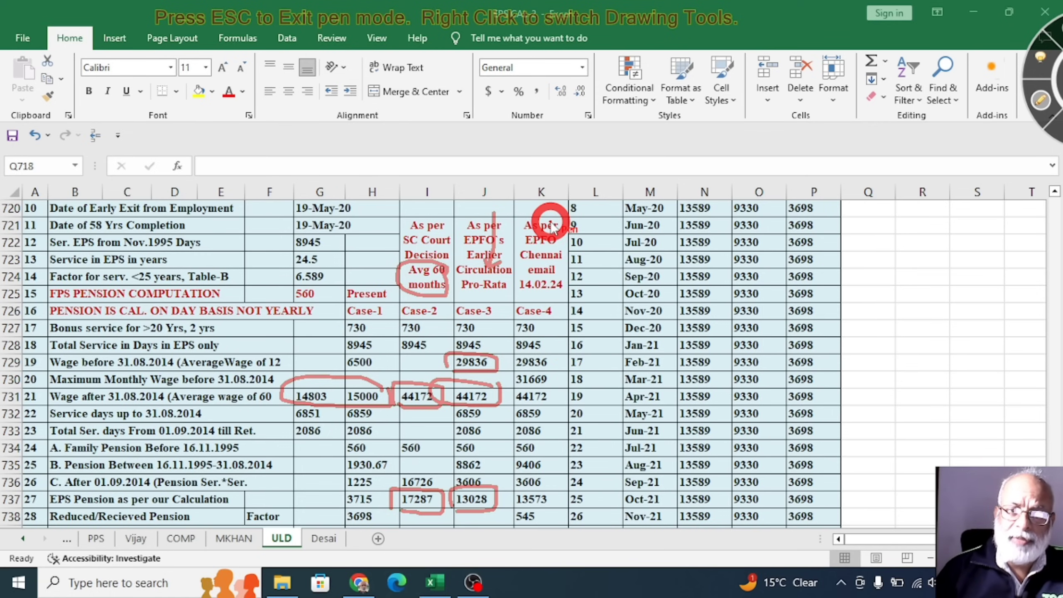
Draw downward arrows to Case-4, underline its wages before and after 31.08.2014, and box its maximum monthly wage.
left_click_drag(518, 214, 517, 277)
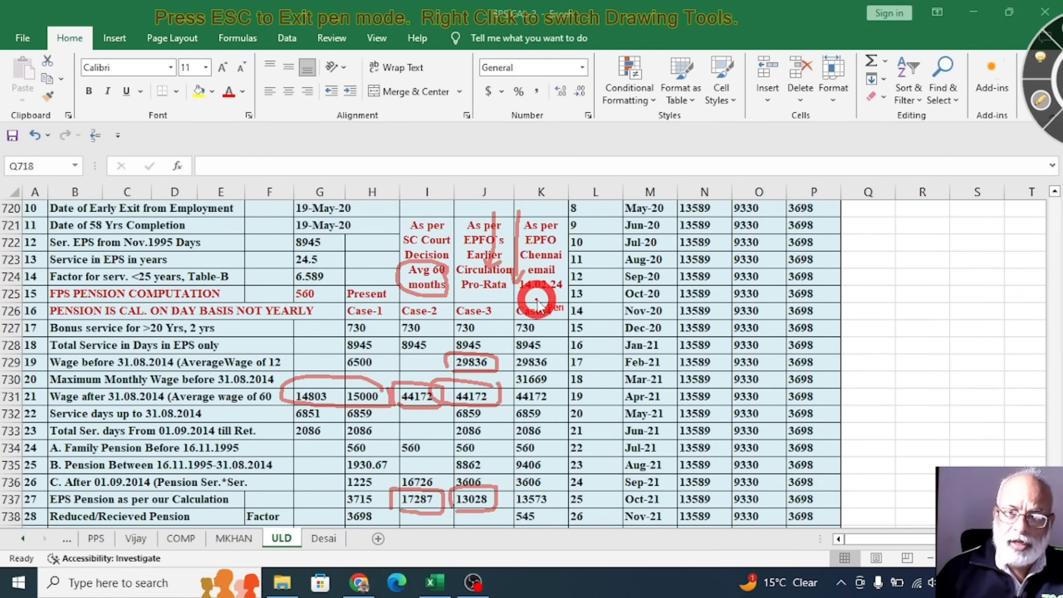
left_click_drag(539, 292, 544, 295)
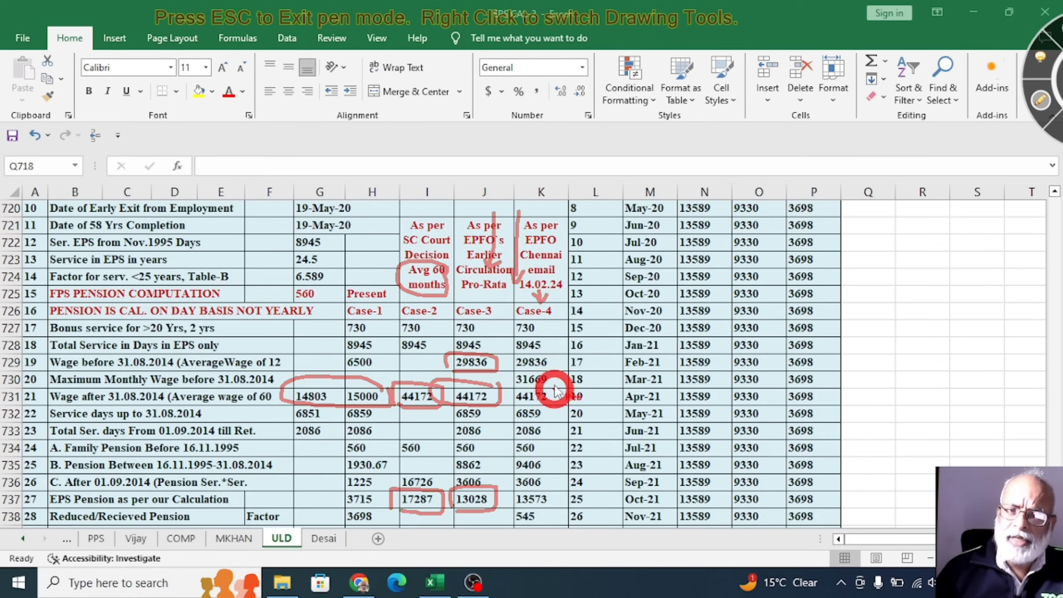
left_click_drag(511, 373, 569, 370)
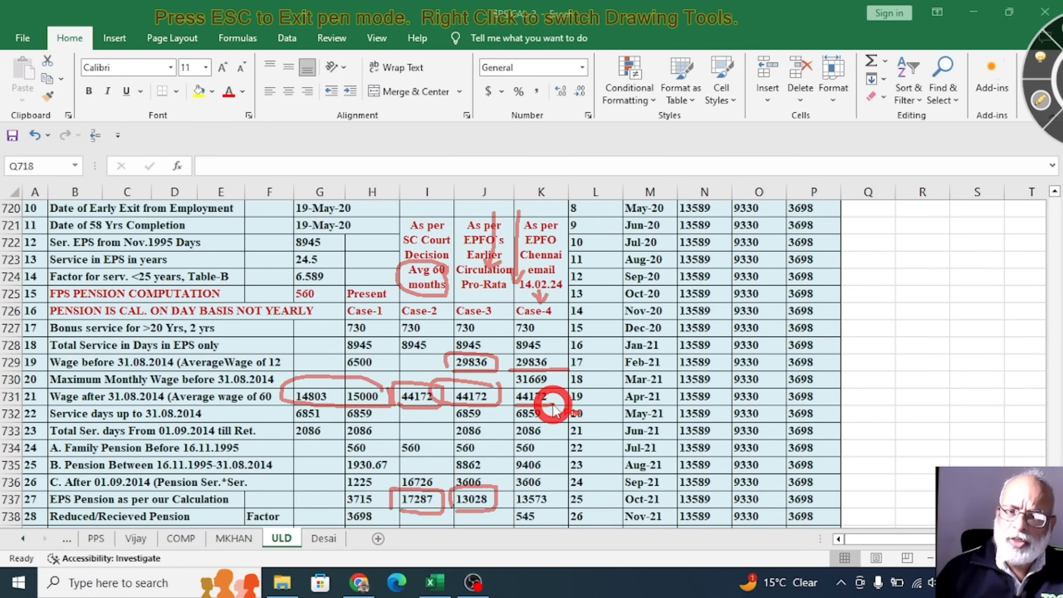
left_click_drag(553, 404, 516, 405)
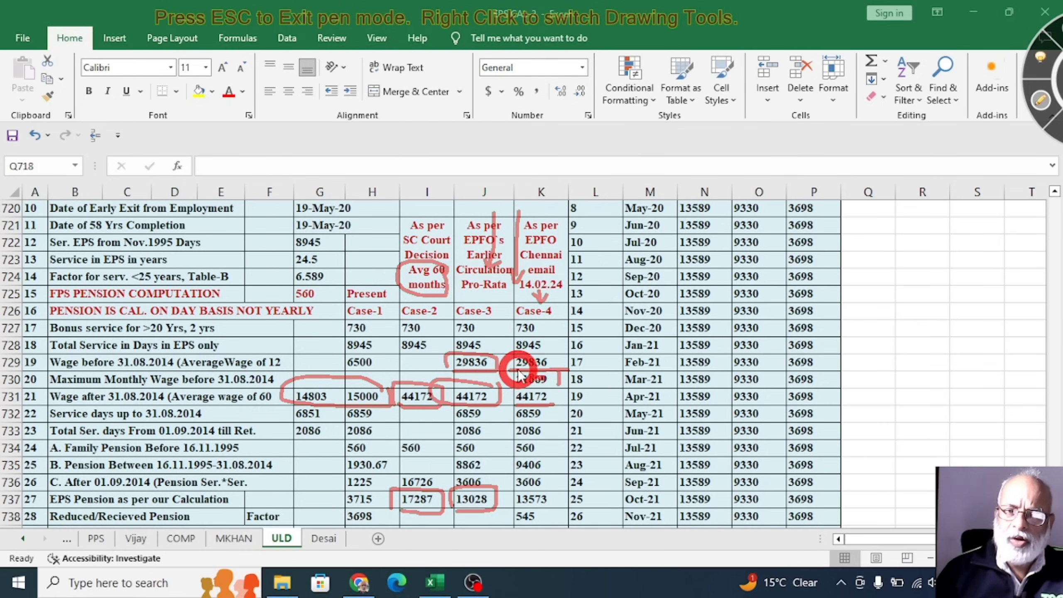
mouse_move(511, 371)
left_mouse_down()
mouse_move(511, 387)
mouse_move(571, 389)
left_mouse_up()
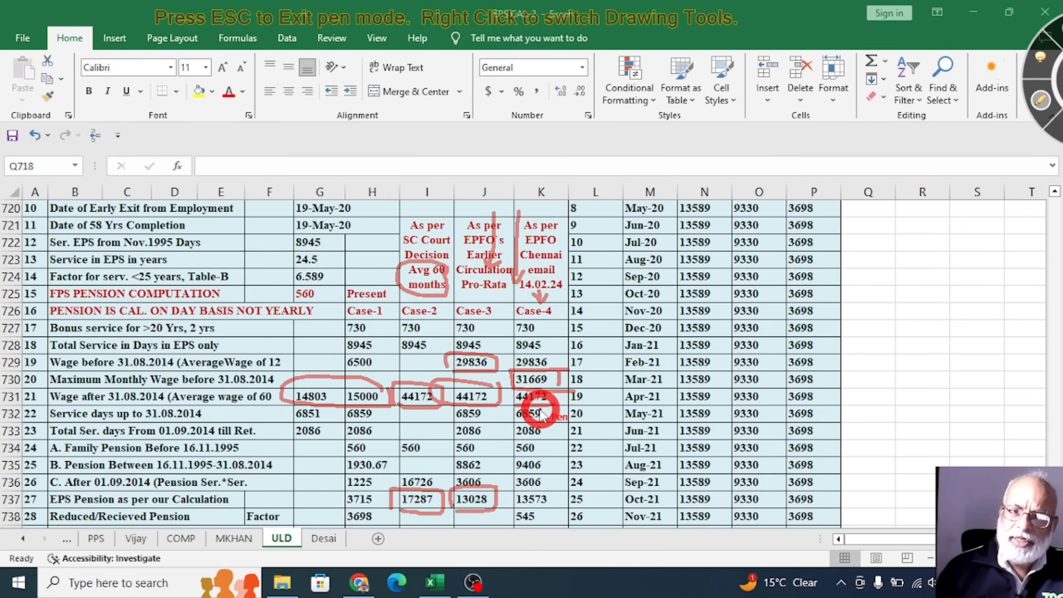
left_click_drag(551, 403, 516, 404)
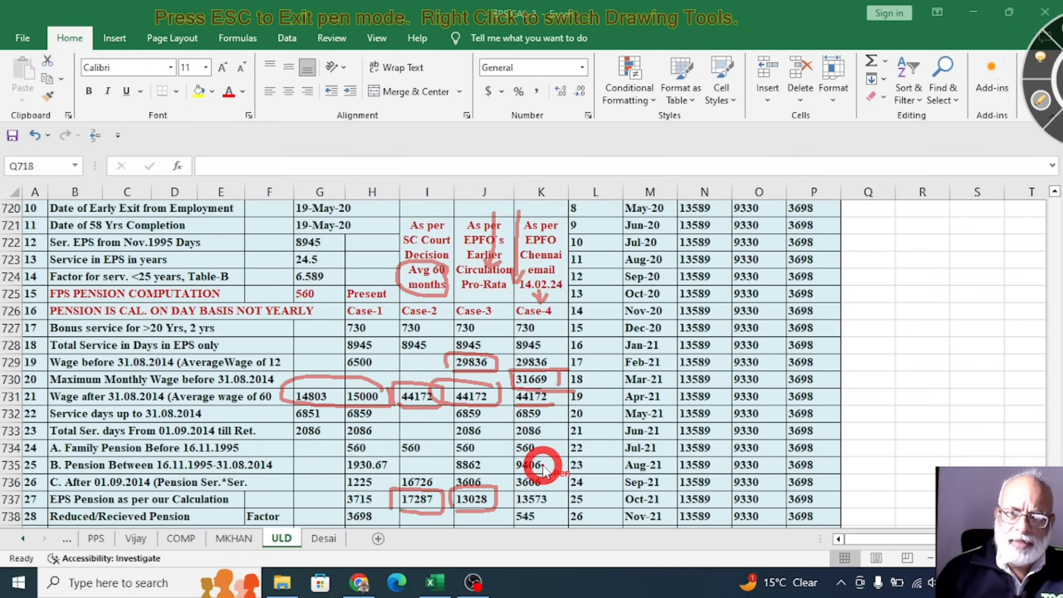
Box Case-4's calculated EPS pension and Reduced/Recieved Pension figures, and outline the whole block of Table-6's four cases with the pen.
mouse_move(515, 491)
left_mouse_down()
mouse_move(553, 491)
mouse_move(560, 503)
mouse_move(519, 507)
mouse_move(506, 487)
left_mouse_up()
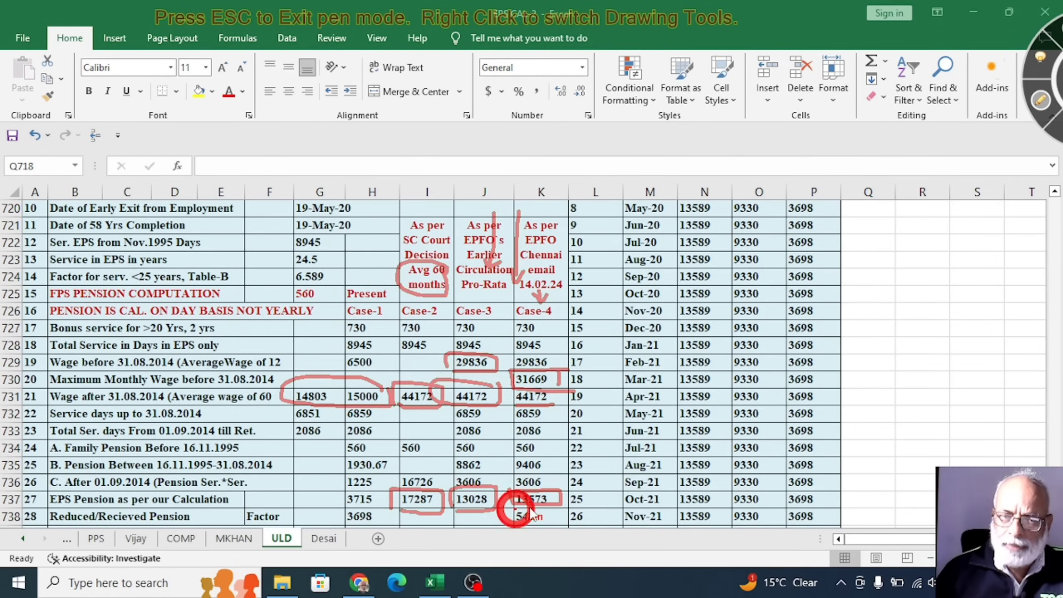
mouse_move(556, 504)
left_mouse_down()
mouse_move(556, 524)
mouse_move(519, 525)
left_mouse_up()
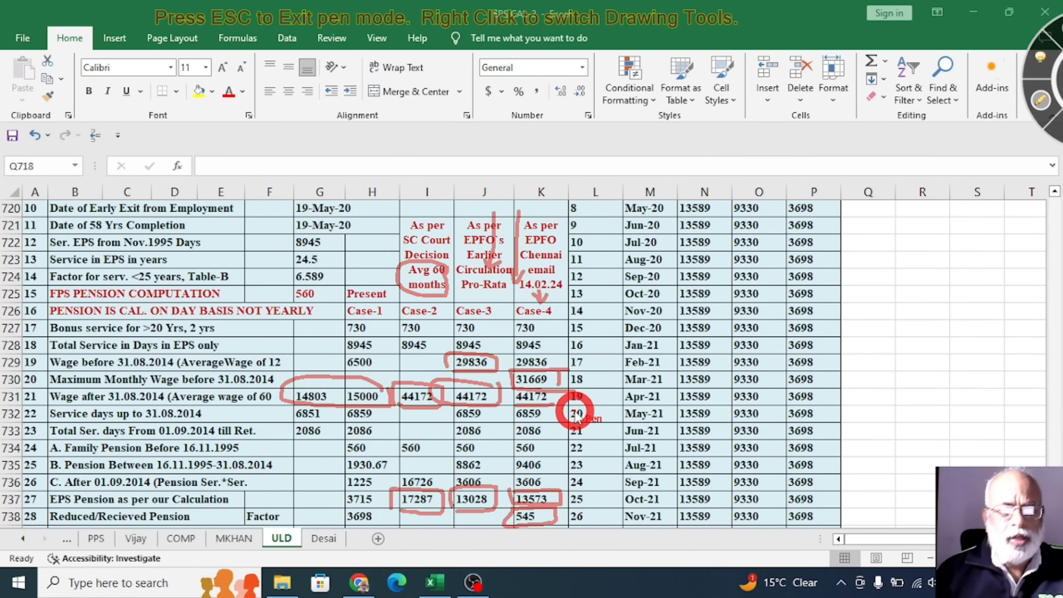
left_click_drag(516, 404, 555, 404)
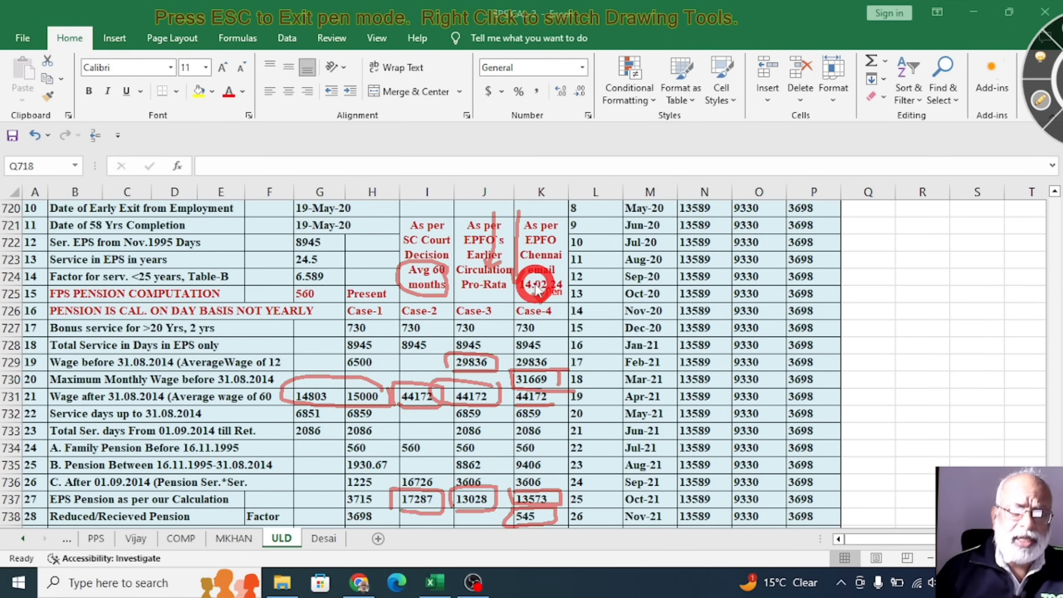
mouse_move(582, 225)
left_mouse_down()
mouse_move(486, 213)
mouse_move(284, 280)
mouse_move(269, 414)
mouse_move(299, 508)
left_mouse_up()
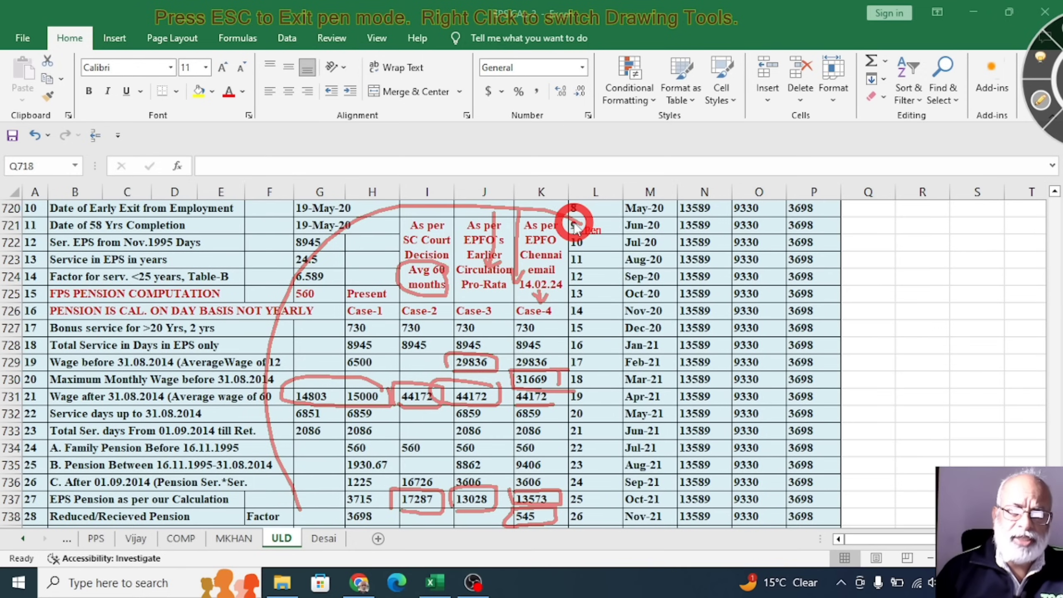
left_click_drag(586, 229, 586, 526)
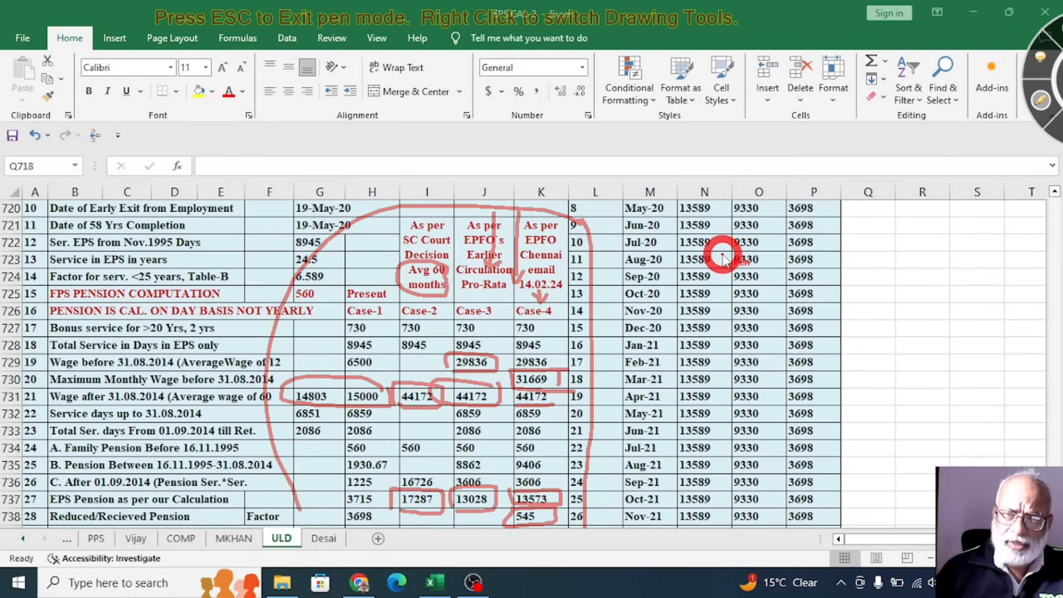
Draw vertical lines along the 60, Pro-Rata and Present columns of the Table-7 arrears, and exit pen mode.
left_click_drag(721, 229, 716, 428)
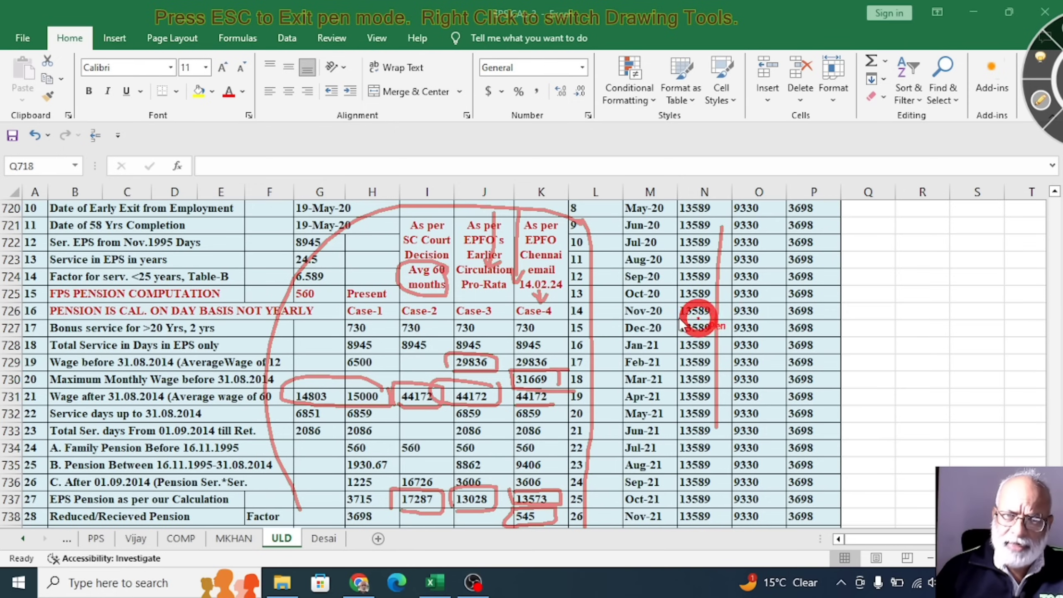
left_click_drag(767, 244, 767, 440)
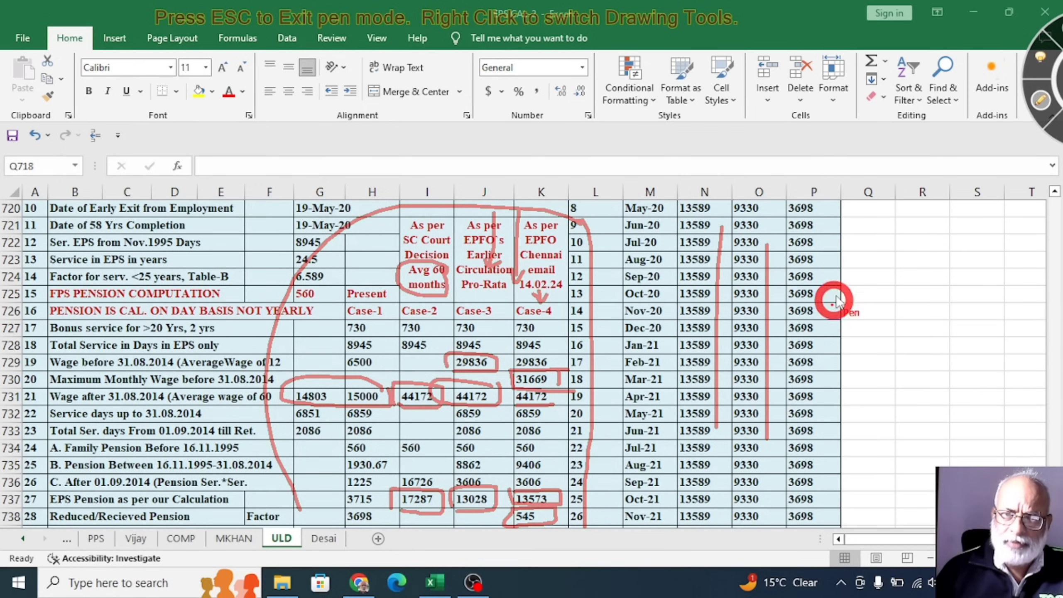
left_click_drag(823, 240, 834, 437)
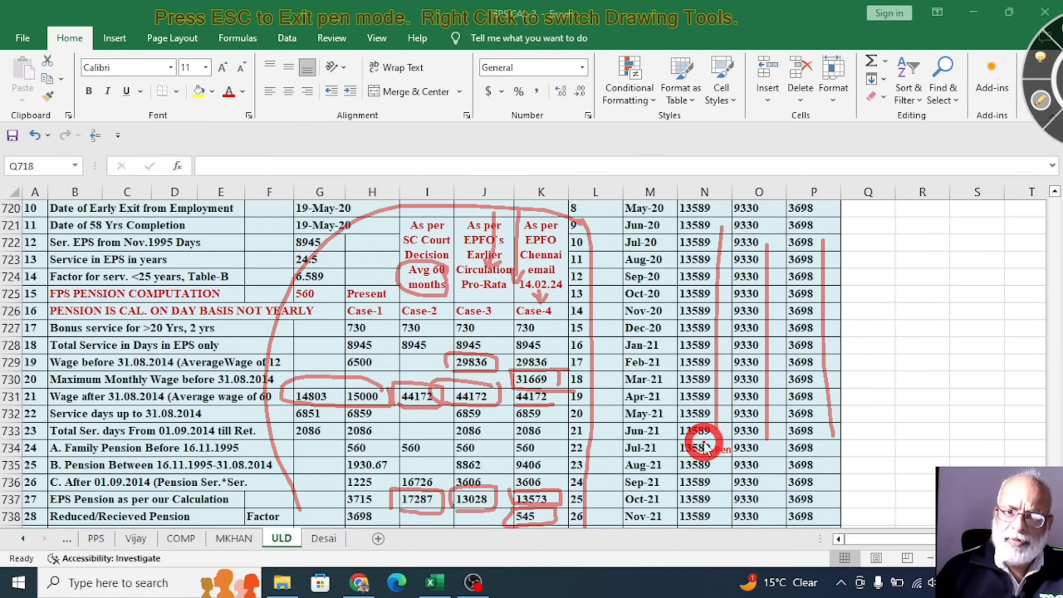
scroll(485, 360, "down", 1)
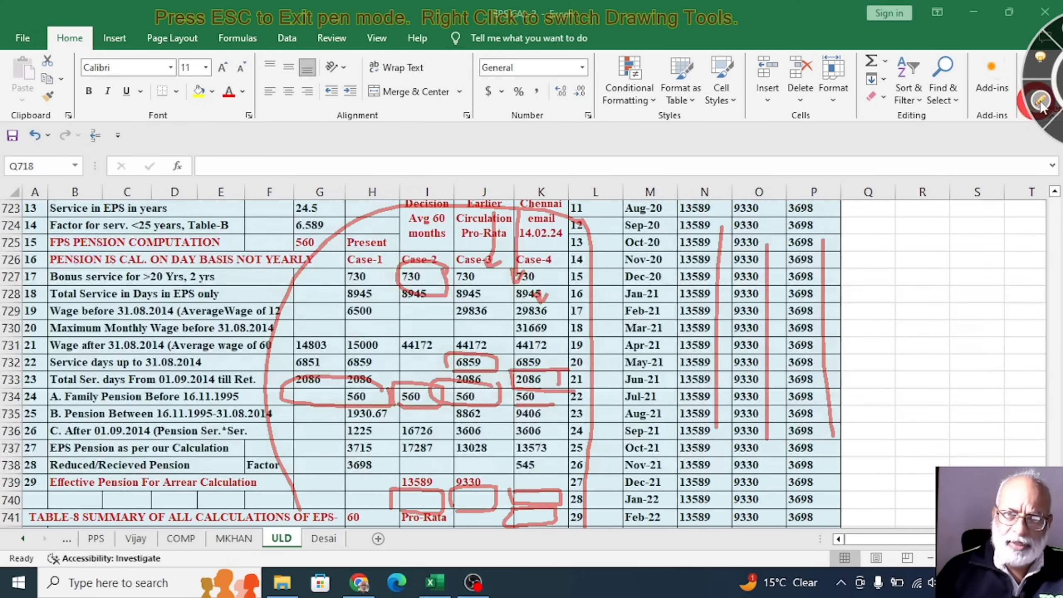
key("Escape")
In Table-8's 60 column, box the total amount to be deposited and total corpus, and mark the rows down to total arrears.
scroll(485, 404, "down", 1)
scroll(486, 404, "down", 4)
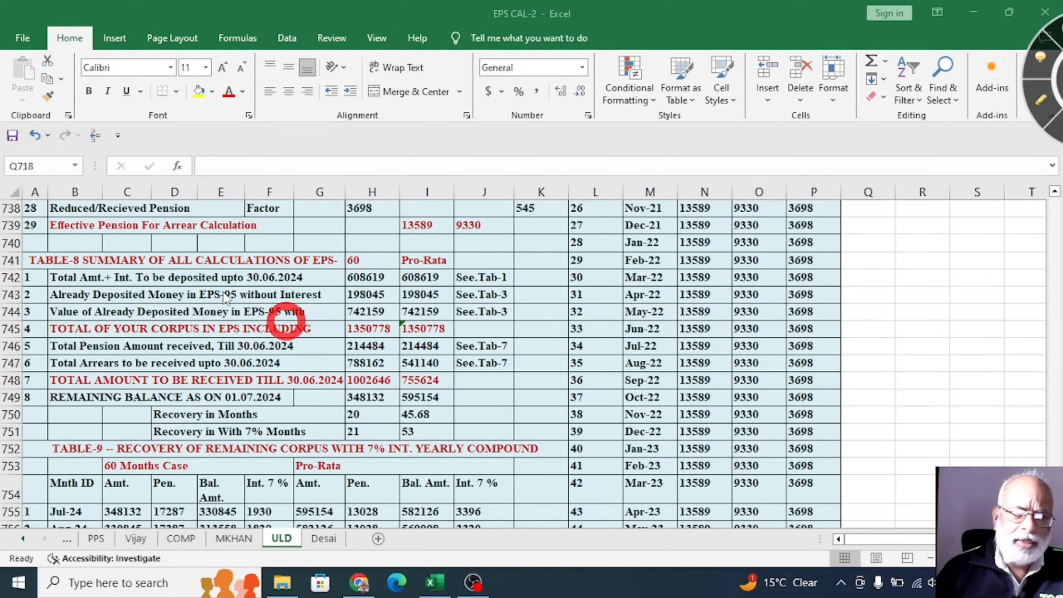
left_click(1040, 104)
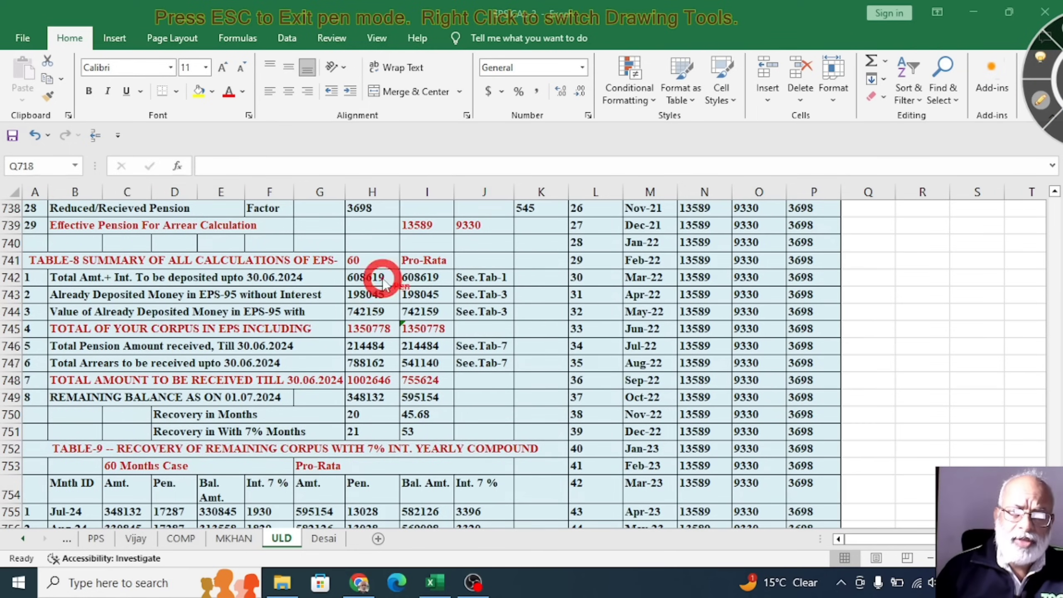
mouse_move(348, 281)
left_mouse_down()
mouse_move(379, 280)
mouse_move(344, 266)
mouse_move(331, 278)
mouse_move(391, 279)
left_mouse_up()
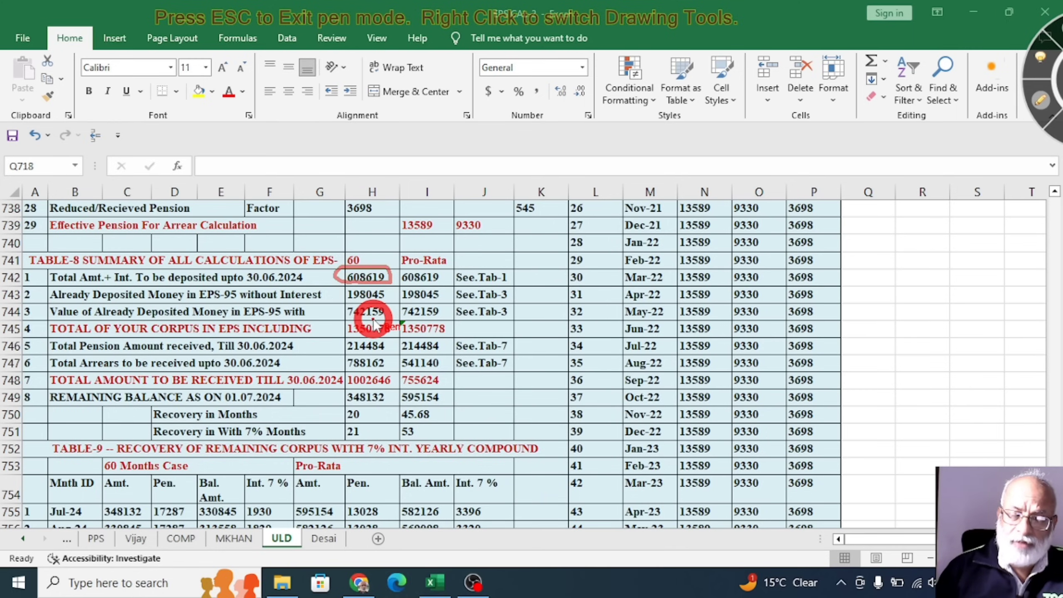
left_click_drag(333, 314, 351, 301)
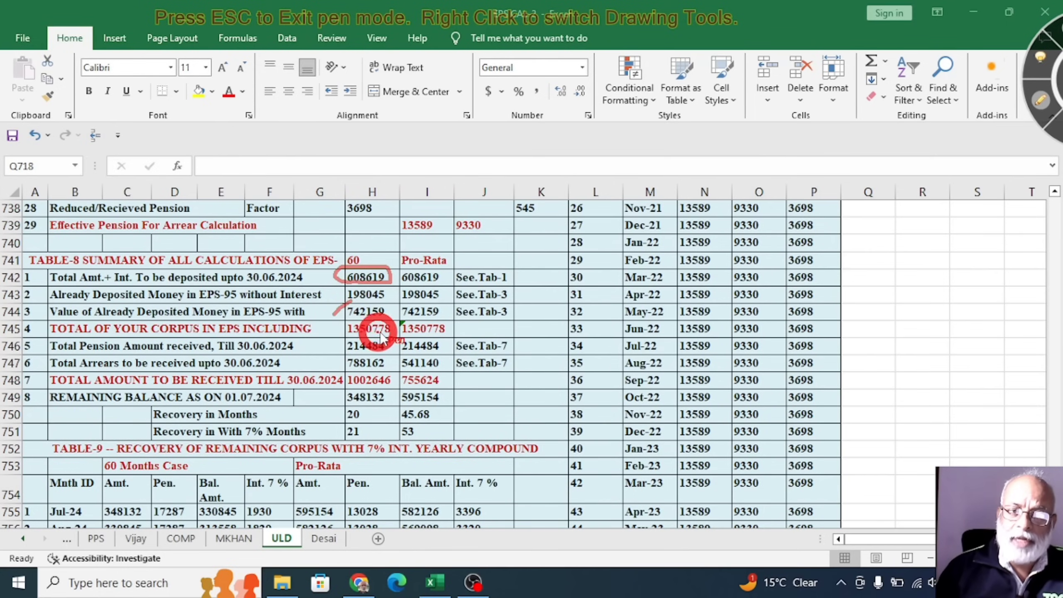
mouse_move(322, 330)
left_mouse_down()
mouse_move(400, 320)
mouse_move(335, 314)
mouse_move(380, 339)
left_mouse_up()
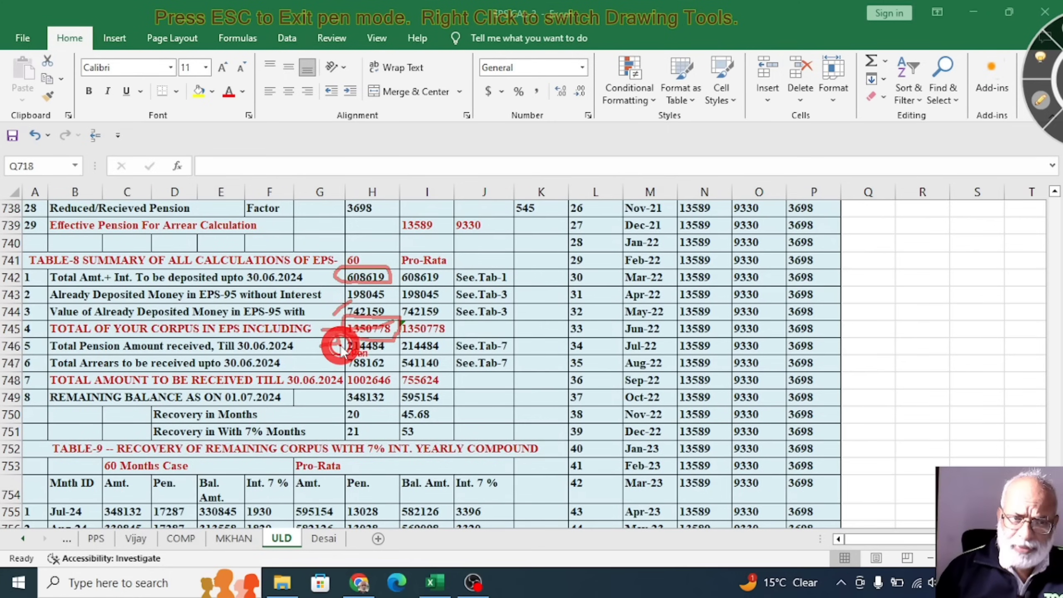
left_click_drag(322, 330, 343, 329)
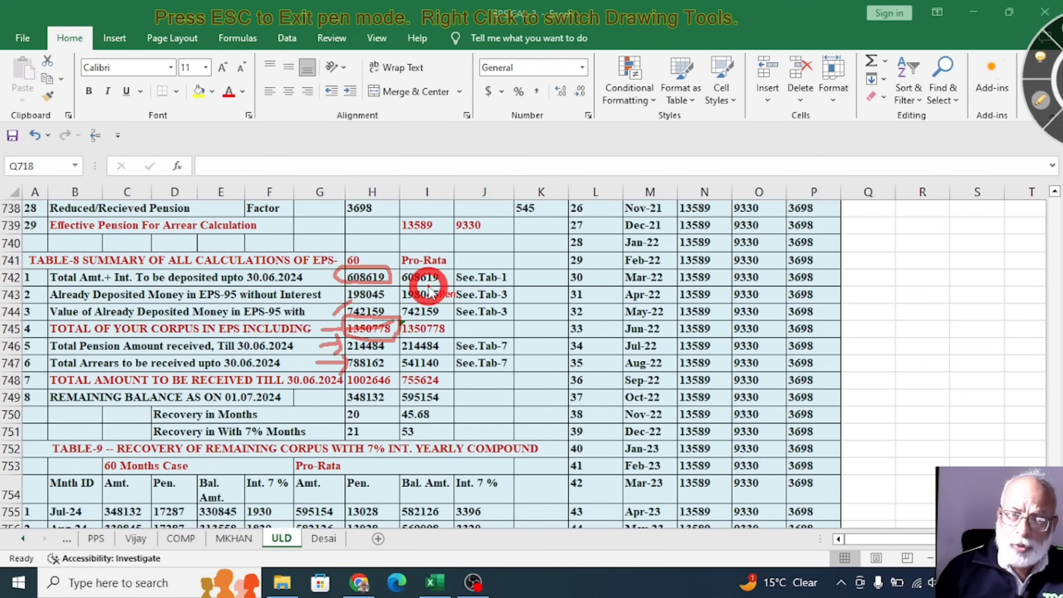
Box Table-8's Pro-Rata total arrears and total amount to be received, and draw an arrow down to the remaining balance.
mouse_move(401, 372)
left_mouse_down()
mouse_move(436, 373)
mouse_move(444, 356)
mouse_move(408, 354)
mouse_move(401, 369)
left_mouse_up()
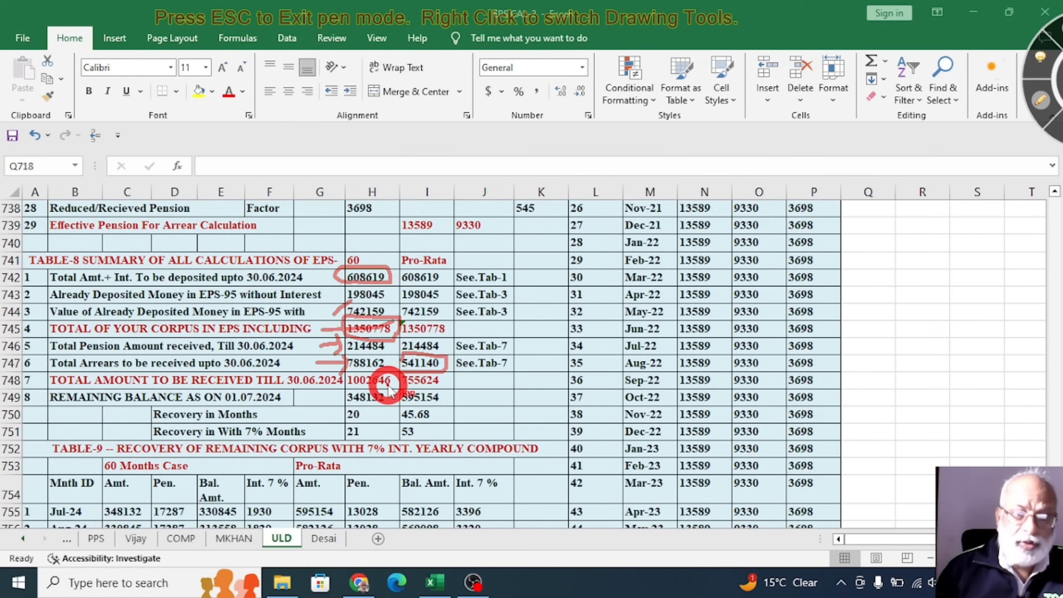
mouse_move(418, 393)
left_mouse_down()
mouse_move(404, 387)
mouse_move(443, 388)
mouse_move(455, 372)
mouse_move(406, 377)
left_mouse_up()
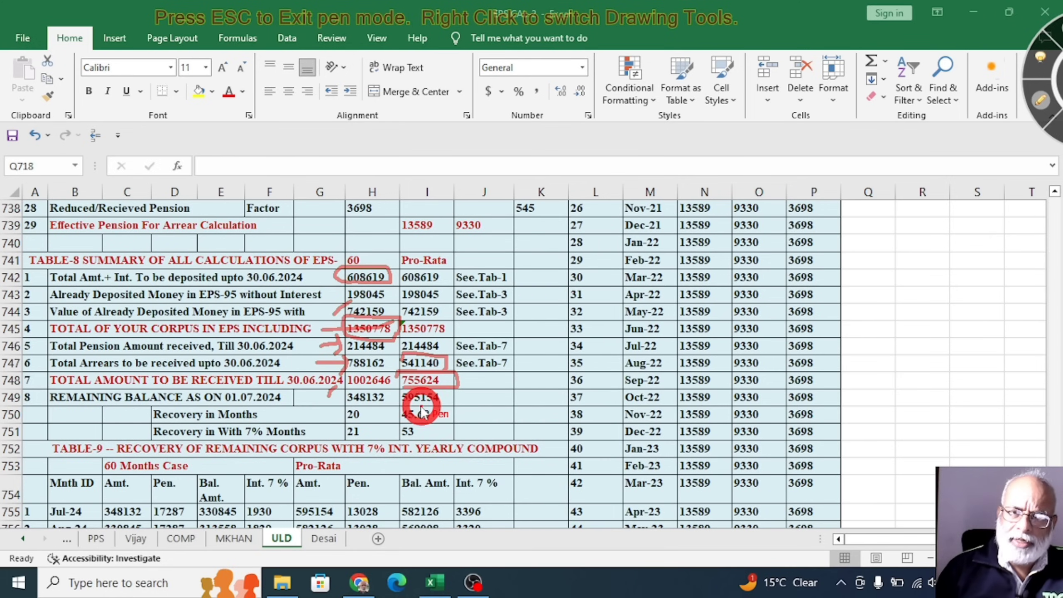
left_click_drag(445, 401, 465, 382)
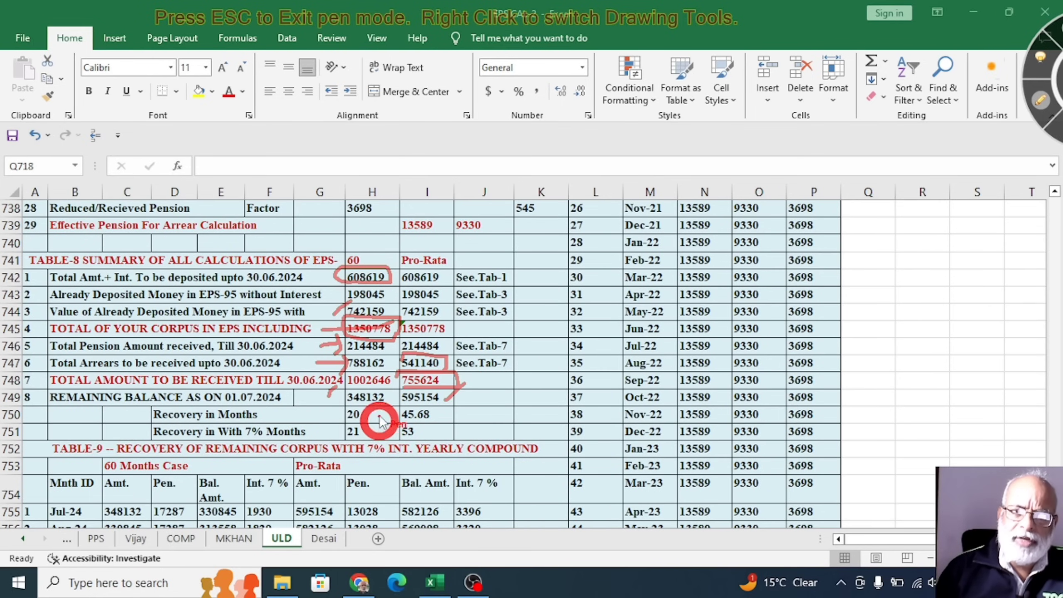
Box the Recovery in Months and Recovery in With 7% Months figures for both the 60 and Pro-Rata cases, and exit pen mode.
mouse_move(355, 409)
left_mouse_down()
mouse_move(368, 407)
mouse_move(356, 420)
mouse_move(371, 413)
mouse_move(364, 404)
left_mouse_up()
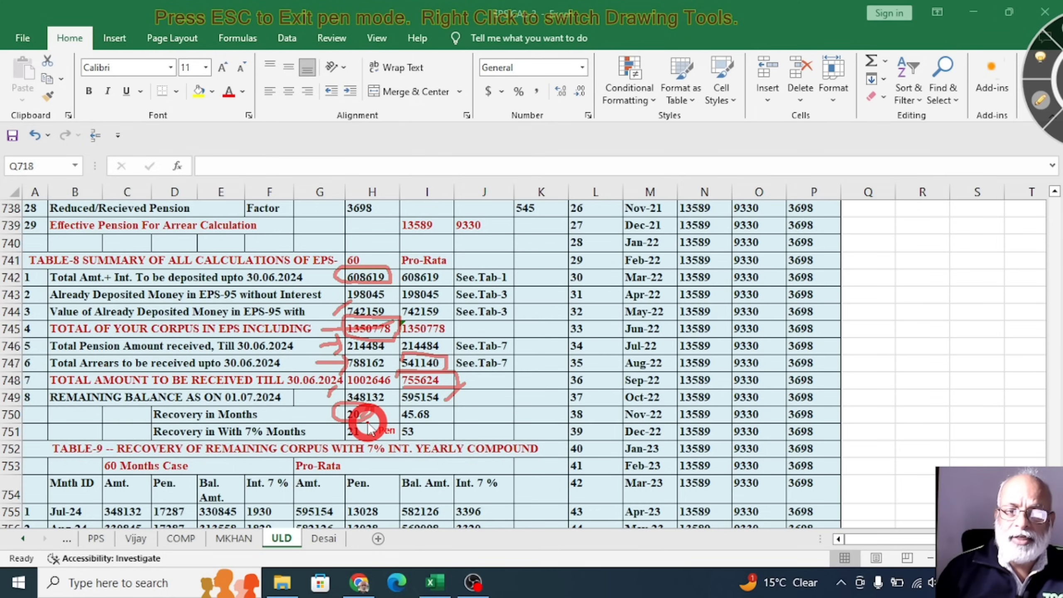
mouse_move(362, 442)
left_mouse_down()
mouse_move(343, 437)
mouse_move(344, 421)
left_mouse_up()
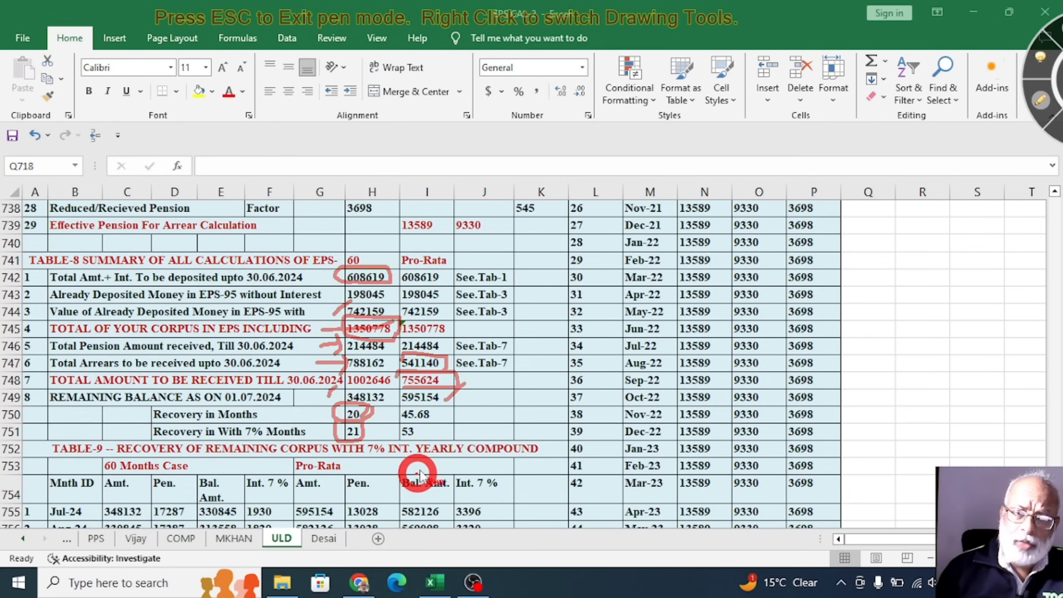
mouse_move(398, 408)
left_mouse_down()
mouse_move(446, 415)
mouse_move(391, 432)
mouse_move(422, 444)
mouse_move(440, 428)
left_mouse_up()
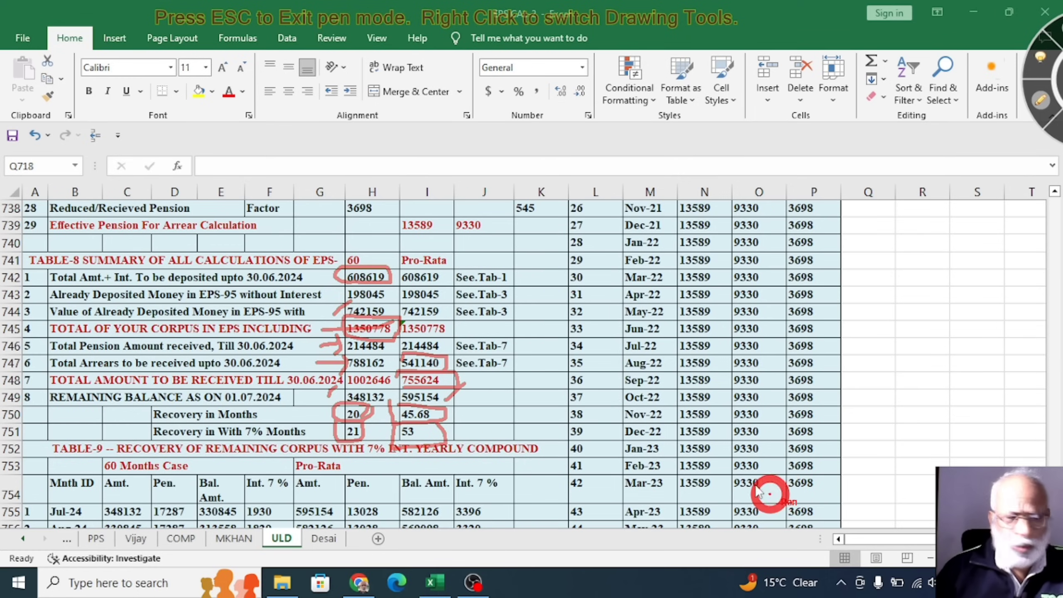
left_click(1047, 109)
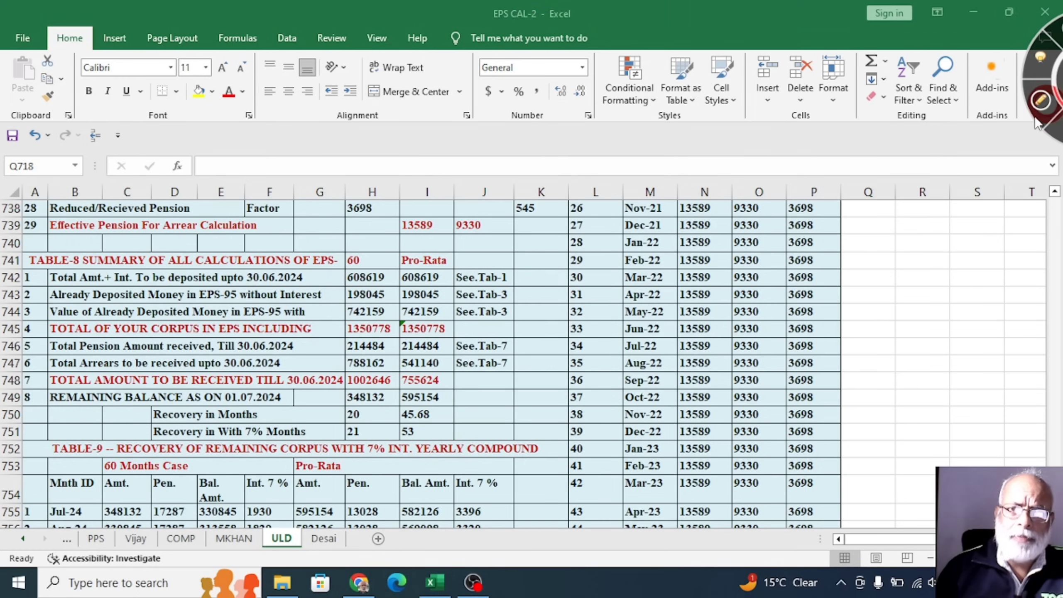
In Table-9, draw downward arrows along the 60 Months Case amounts and Pro-Rata interest, and circle both cases' Apr-25 amounts.
scroll(331, 464, "down", 4)
scroll(328, 465, "up", 2)
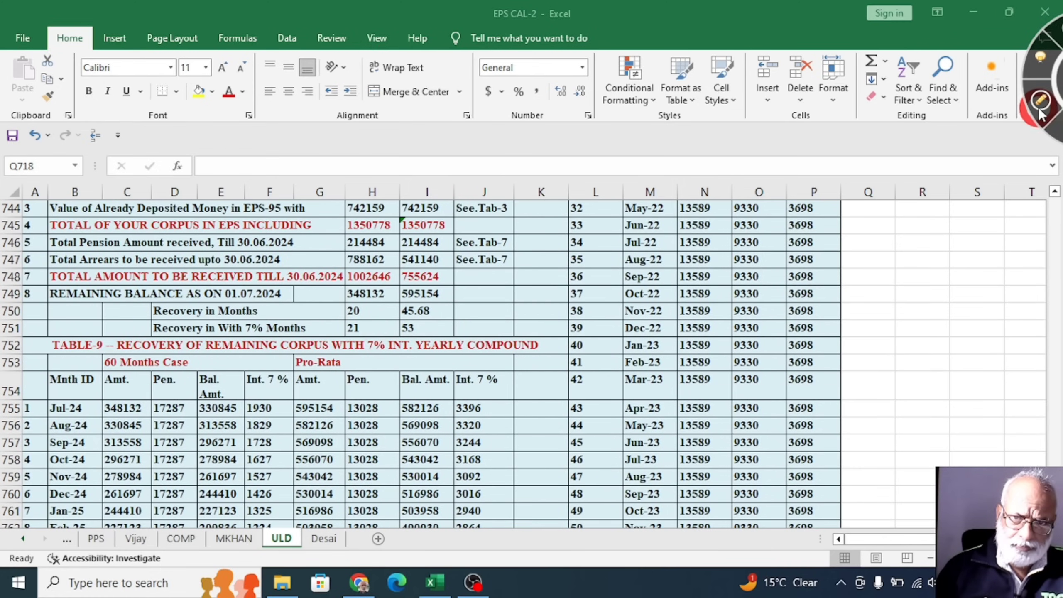
scroll(200, 418, "down", 3)
scroll(200, 420, "up", 3)
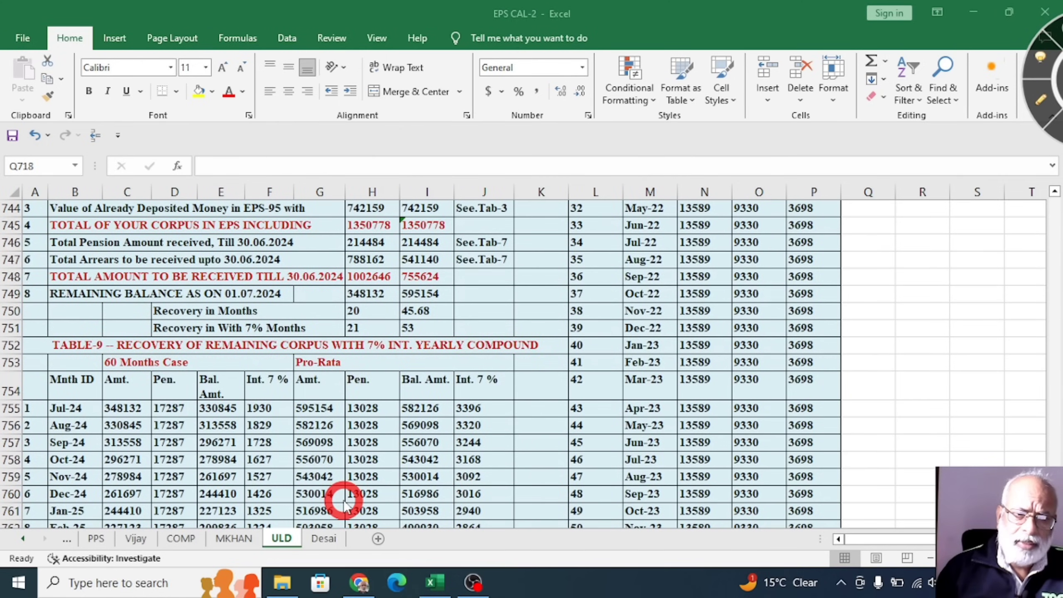
scroll(343, 498, "down", 4)
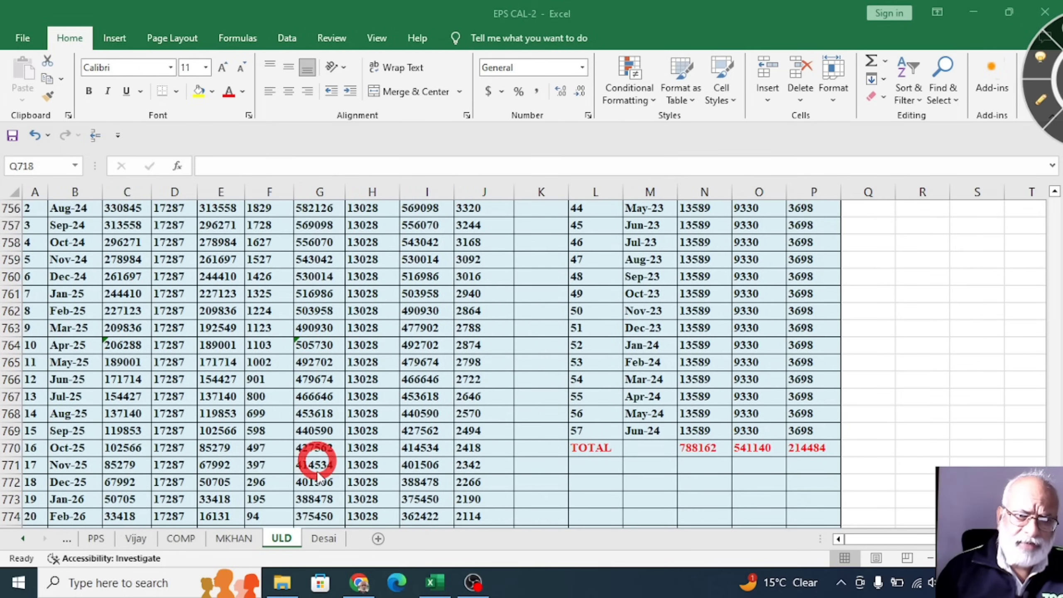
left_click(1040, 102)
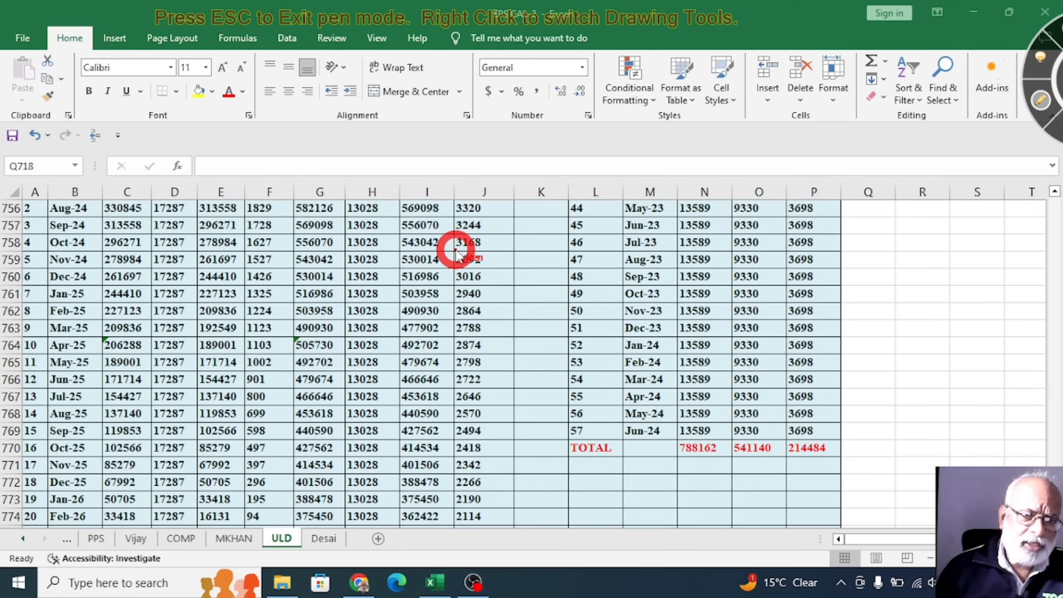
mouse_move(494, 213)
left_mouse_down()
mouse_move(477, 454)
mouse_move(499, 424)
left_mouse_up()
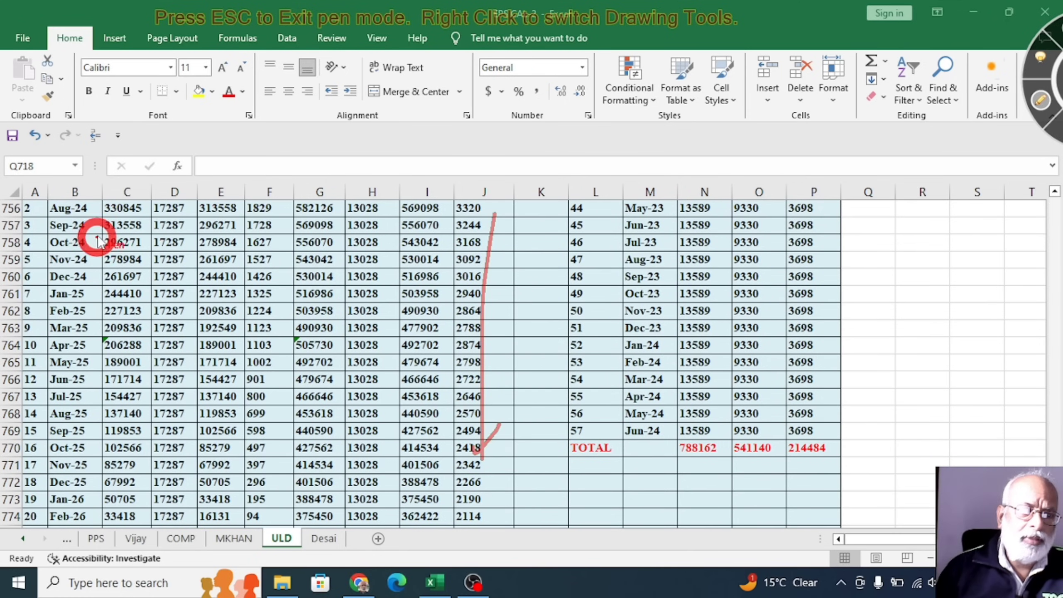
mouse_move(155, 209)
left_mouse_down()
mouse_move(143, 290)
mouse_move(146, 450)
mouse_move(184, 439)
left_mouse_up()
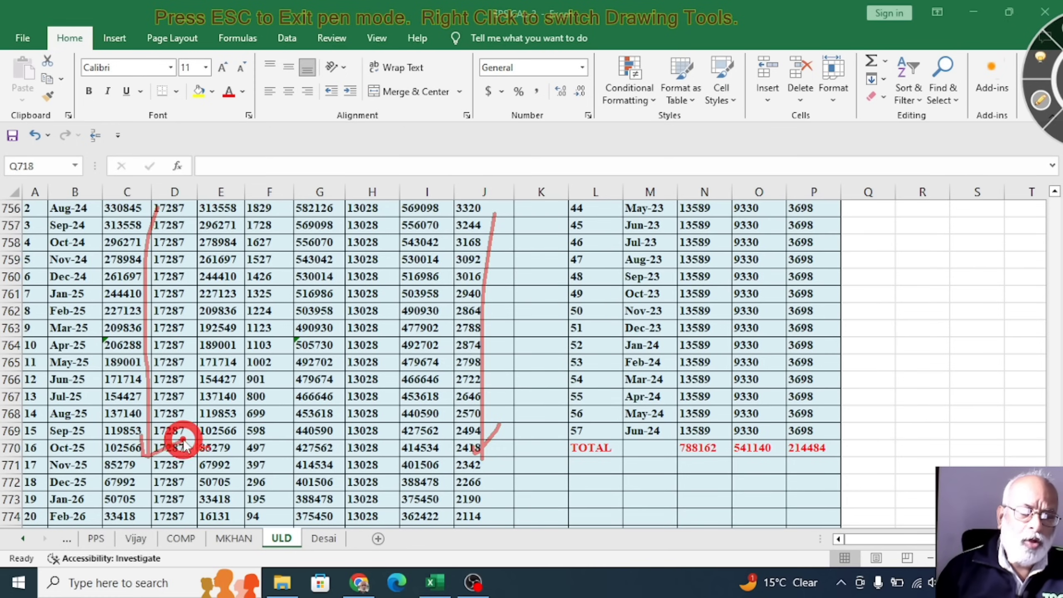
mouse_move(145, 363)
left_mouse_down()
mouse_move(138, 339)
mouse_move(113, 329)
mouse_move(99, 345)
mouse_move(148, 366)
left_mouse_up()
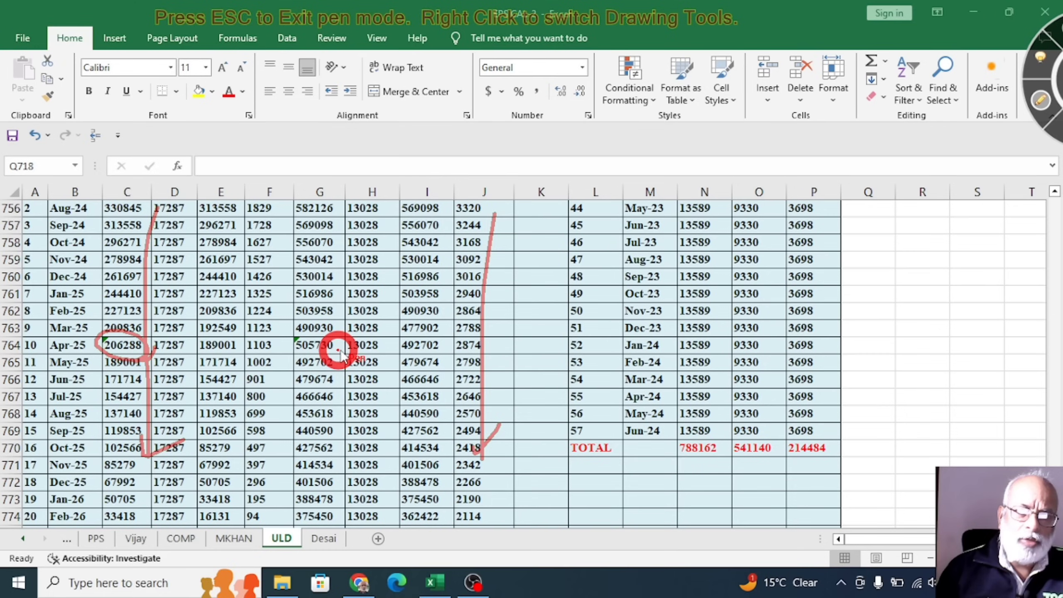
mouse_move(339, 335)
left_mouse_down()
mouse_move(288, 333)
mouse_move(281, 346)
mouse_move(310, 356)
mouse_move(336, 339)
mouse_move(332, 330)
left_mouse_up()
left_click_drag(137, 457, 136, 458)
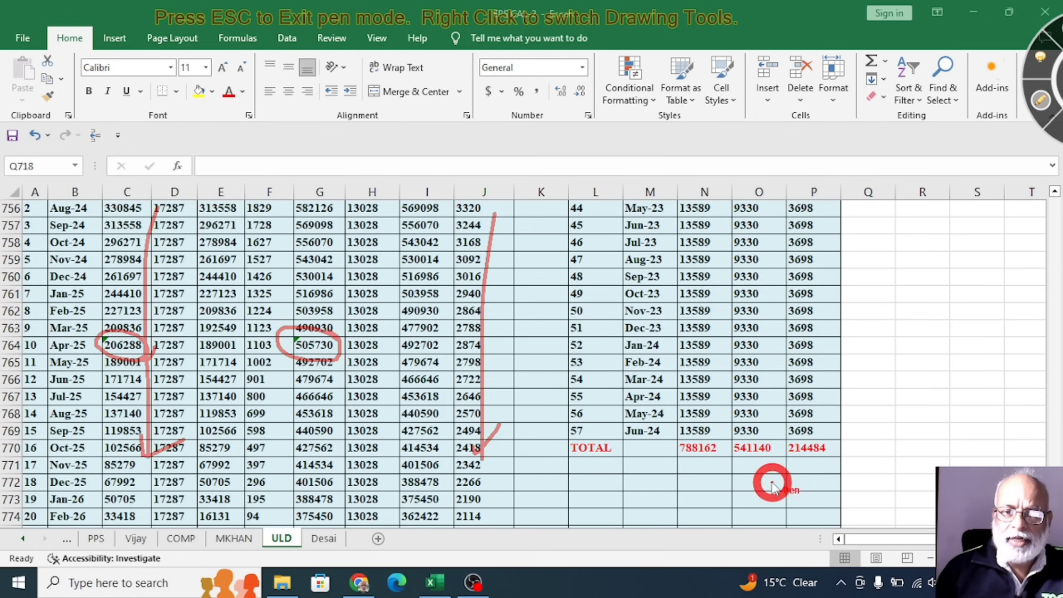
Draw vertical lines down the last months of Table-7's three pension columns, circle their TOTAL figures, and exit pen mode.
left_click_drag(723, 251, 733, 397)
left_click_drag(781, 267, 774, 392)
left_click_drag(830, 292, 831, 424)
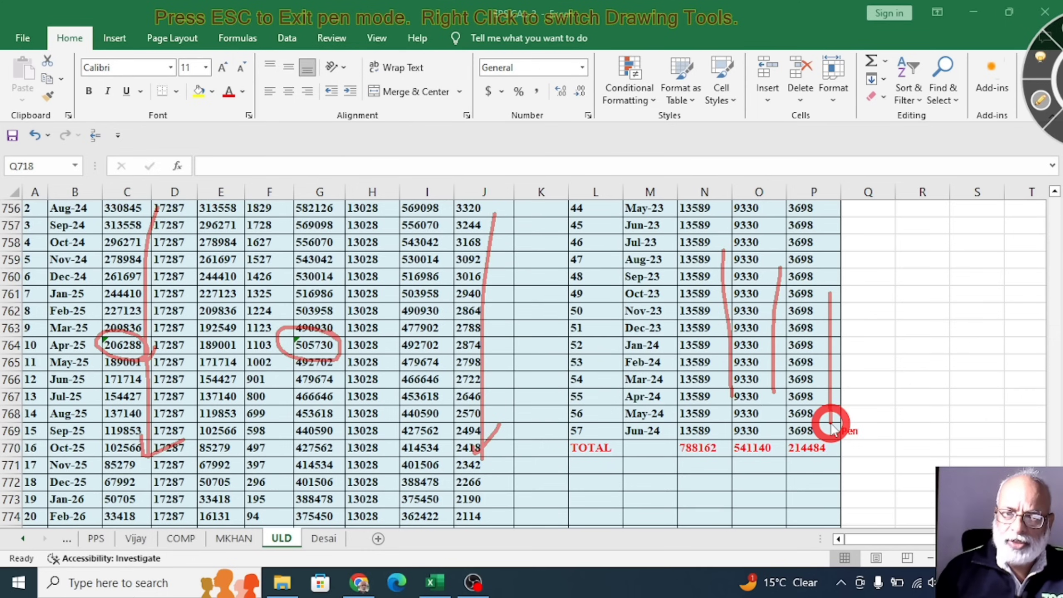
mouse_move(808, 470)
left_mouse_down()
mouse_move(826, 440)
mouse_move(703, 423)
mouse_move(667, 458)
mouse_move(819, 470)
left_mouse_up()
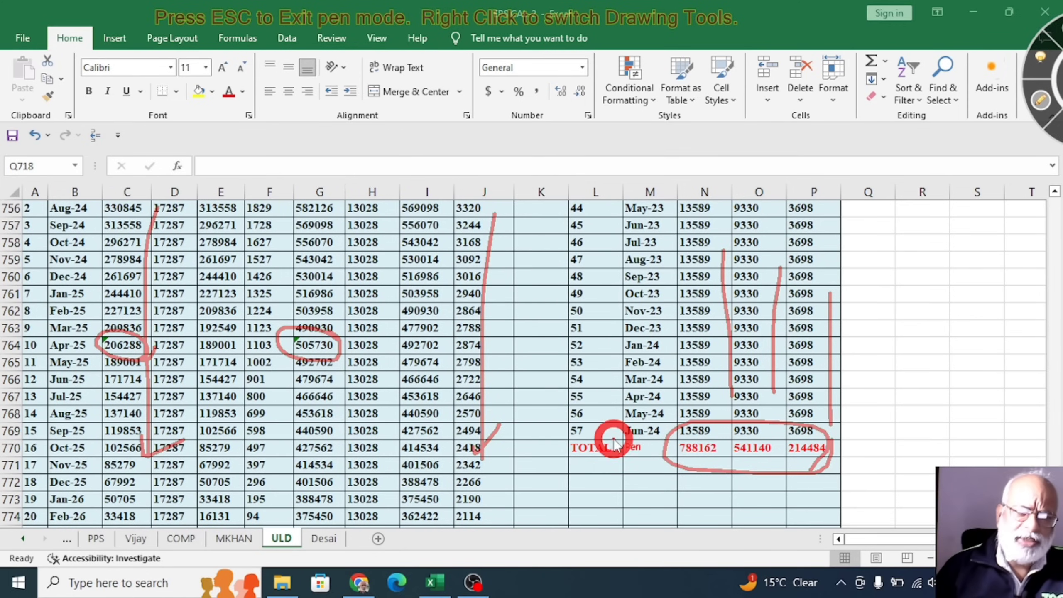
left_click(1042, 101)
Review the calculation tables from the Table-9 recovery schedule back up to the Table-6 and Table-7 headings.
scroll(514, 431, "up", 8)
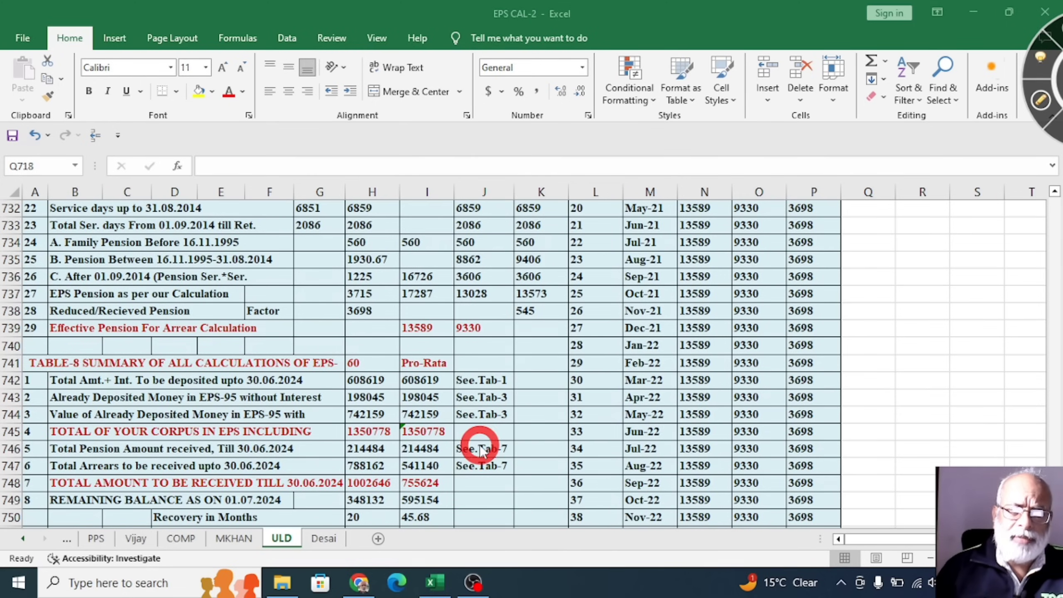
scroll(447, 521, "down", 4)
scroll(447, 521, "up", 9)
scroll(447, 522, "down", 3)
scroll(447, 521, "down", 13)
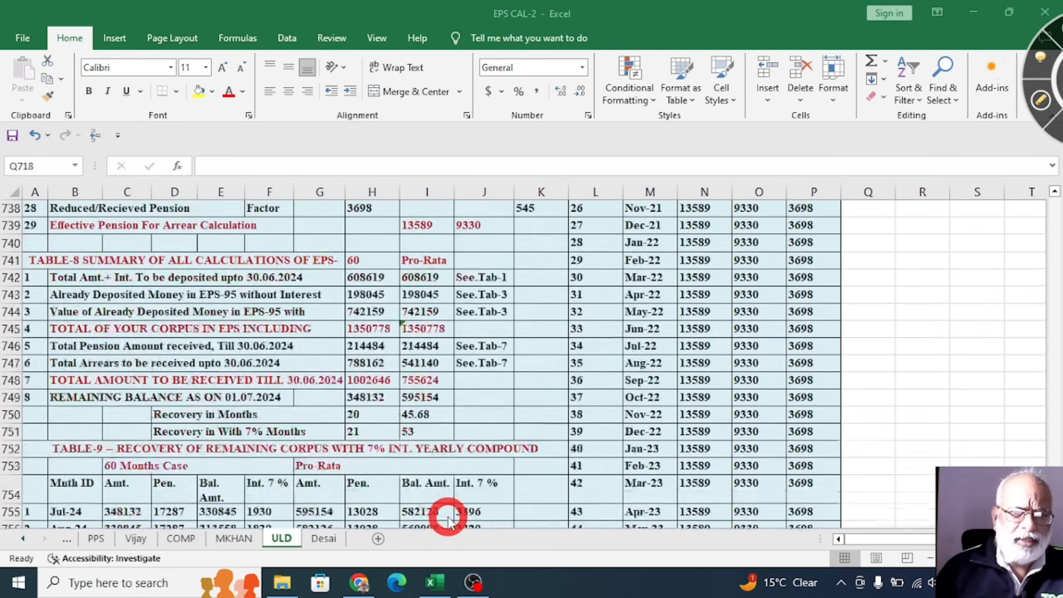
scroll(448, 521, "down", 5)
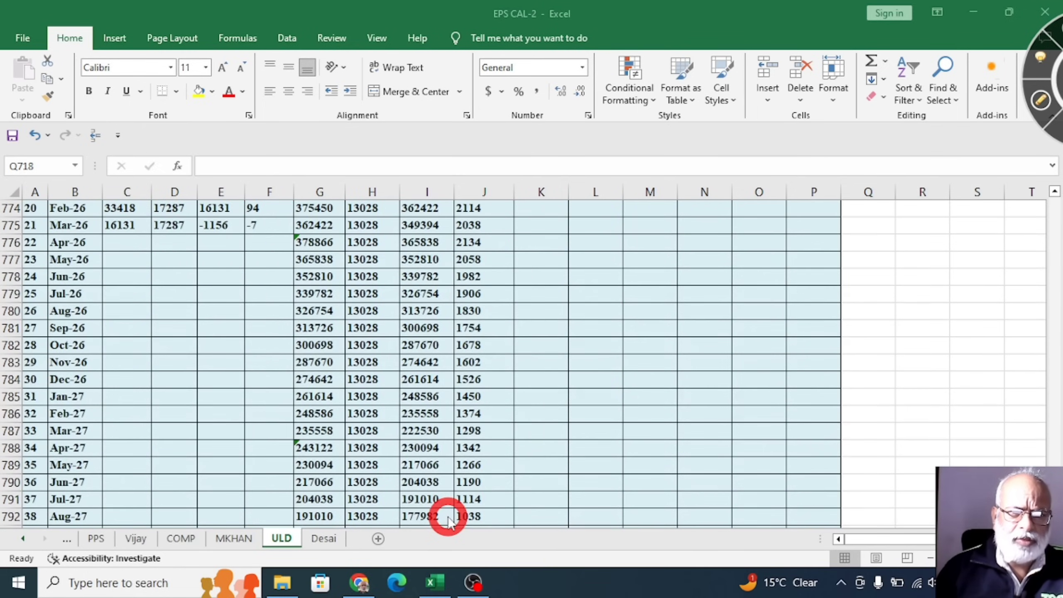
scroll(447, 521, "up", 20)
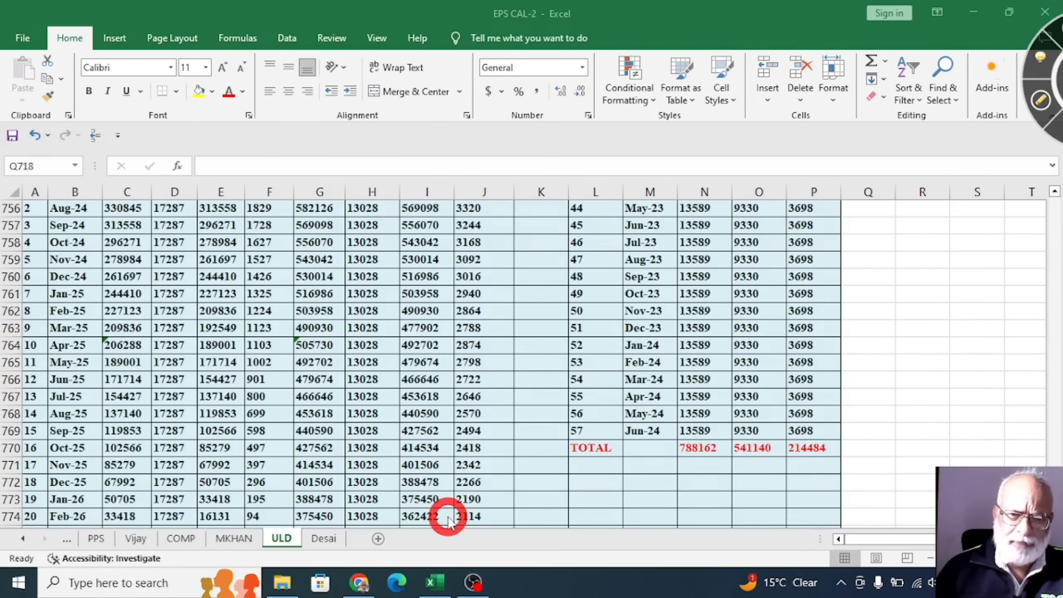
scroll(448, 521, "up", 9)
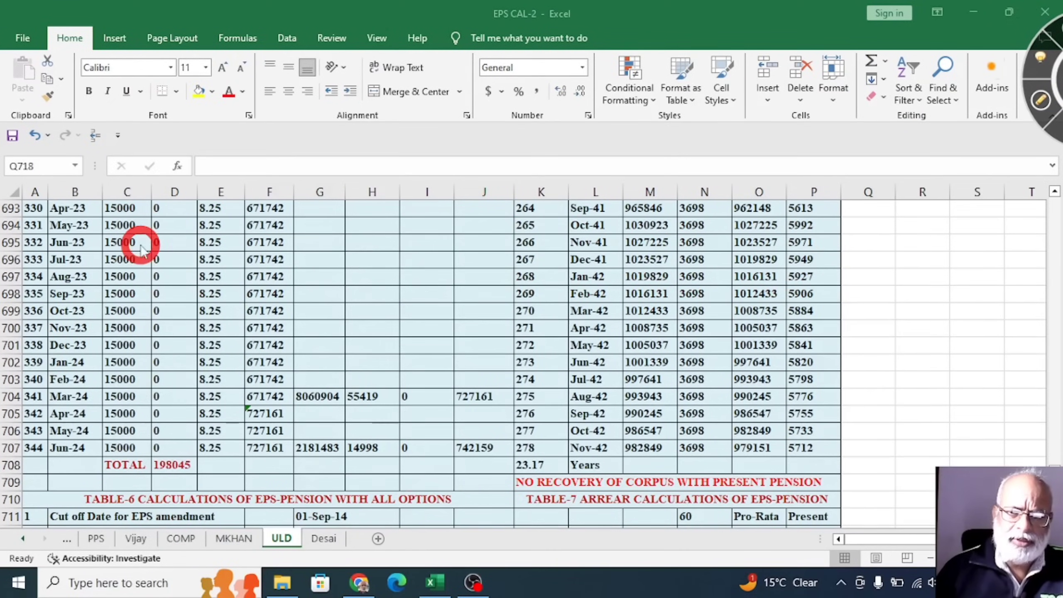